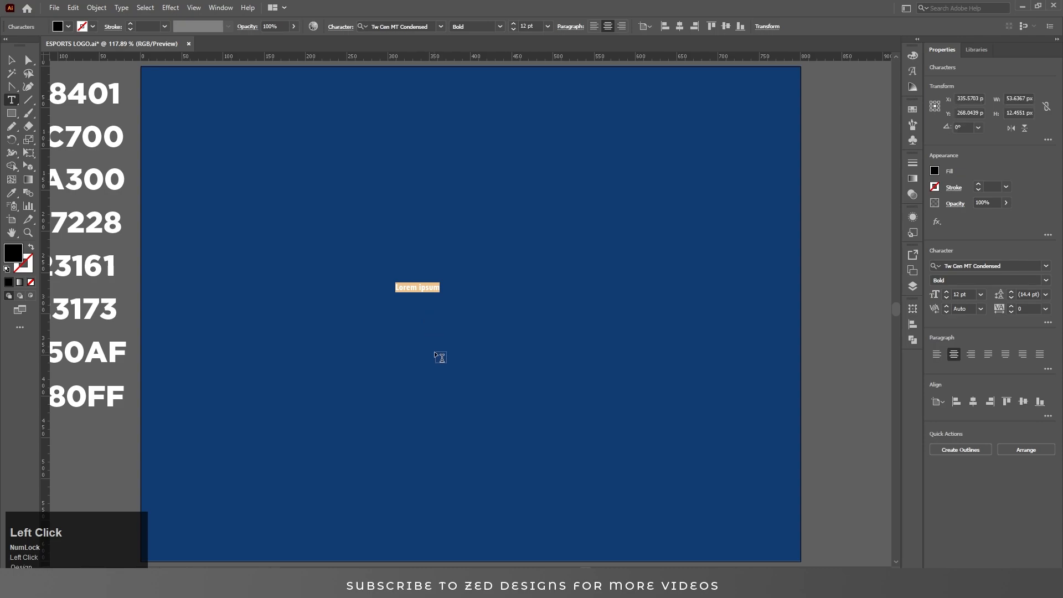
# - Enter the text ALPHA, centre it on the artboard and enlarge it to about 509 px wide
pyautogui.write('LPHA')
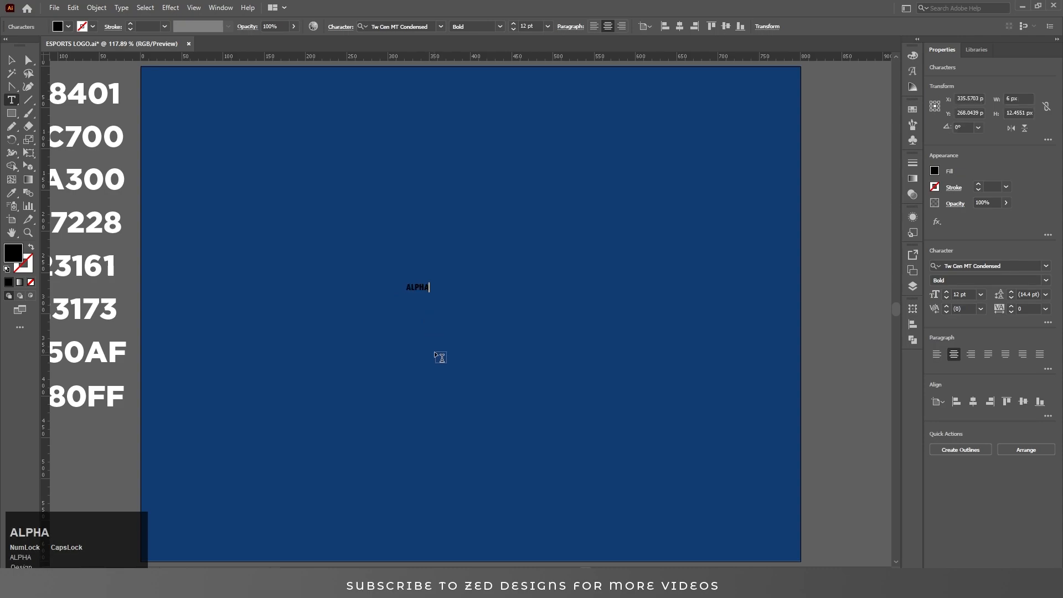
pyautogui.click(11, 59)
pyautogui.click(703, 26)
pyautogui.click(750, 26)
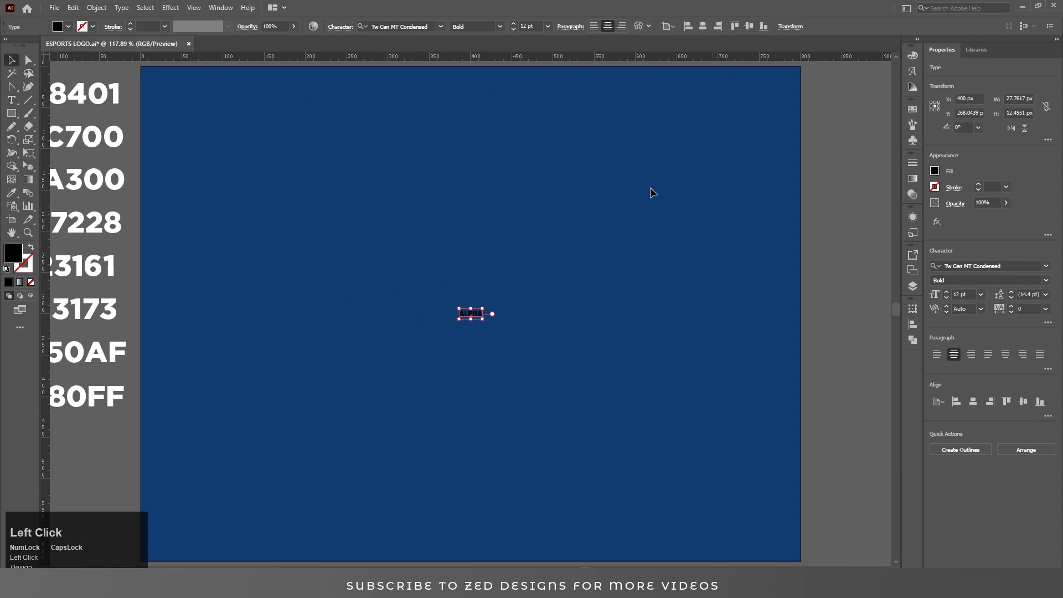
pyautogui.moveTo(485, 307); pyautogui.dragTo(654, 224)
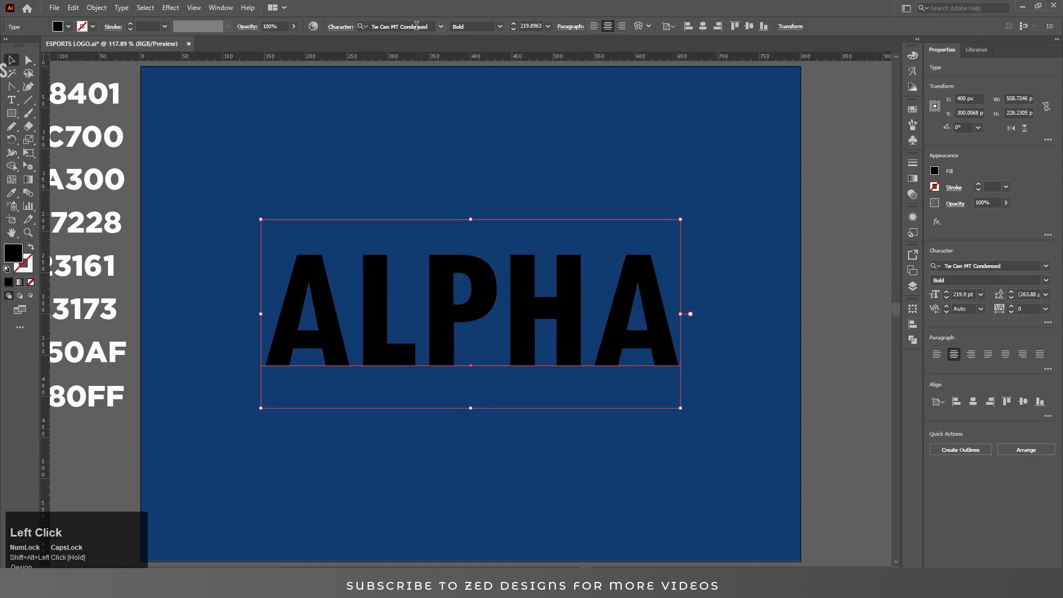
# - Change the ALPHA text's font to Bebas Neue Bold and scale it to about 499 px wide
pyautogui.click(398, 26)
pyautogui.write('BEB')
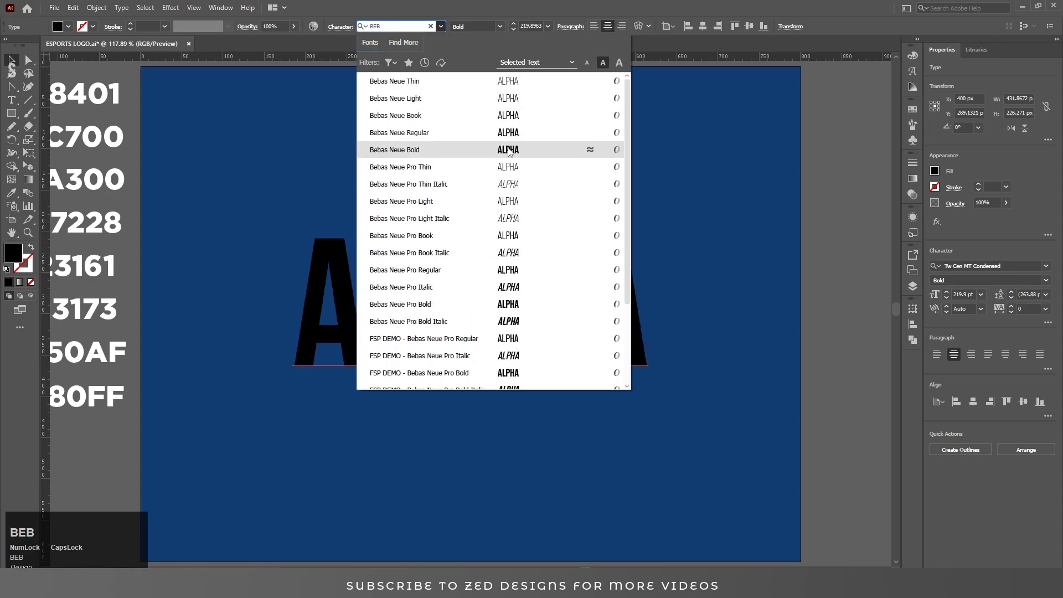
pyautogui.click(509, 152)
pyautogui.moveTo(648, 212); pyautogui.dragTo(678, 195)
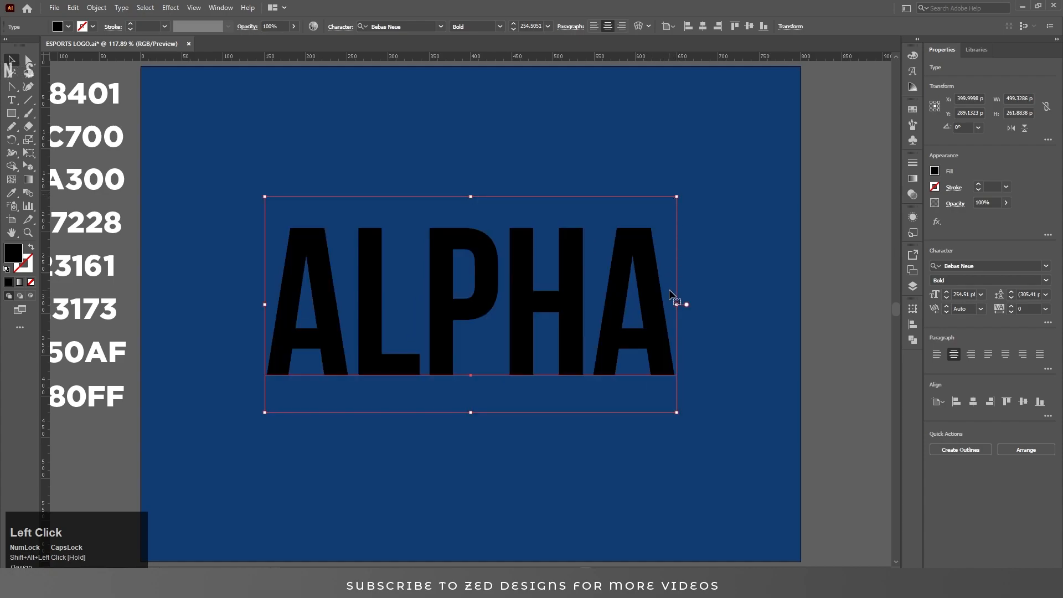
# - Remove the text's default fill and add a new fill to its appearance
pyautogui.press('/')
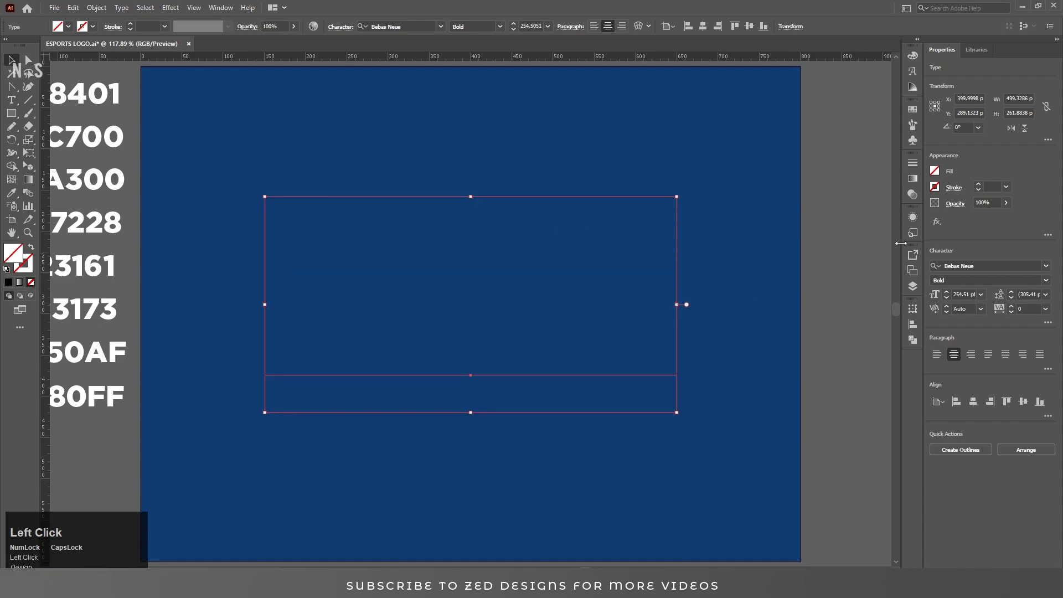
pyautogui.click(914, 216)
pyautogui.click(792, 561)
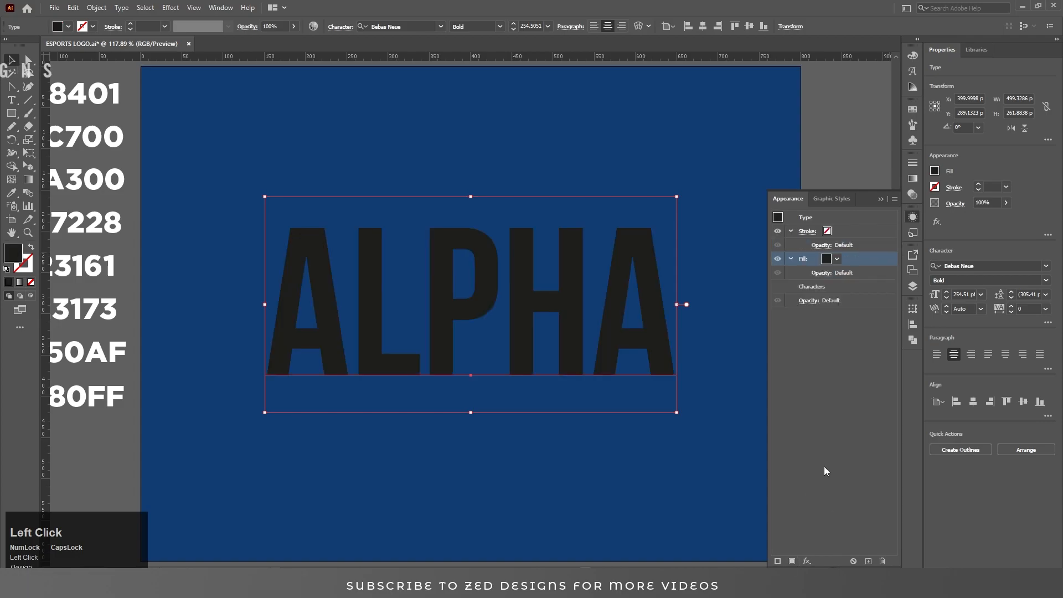
pyautogui.hotkey('ctrl', '1')
pyautogui.moveTo(427, 280); pyautogui.dragTo(547, 354)
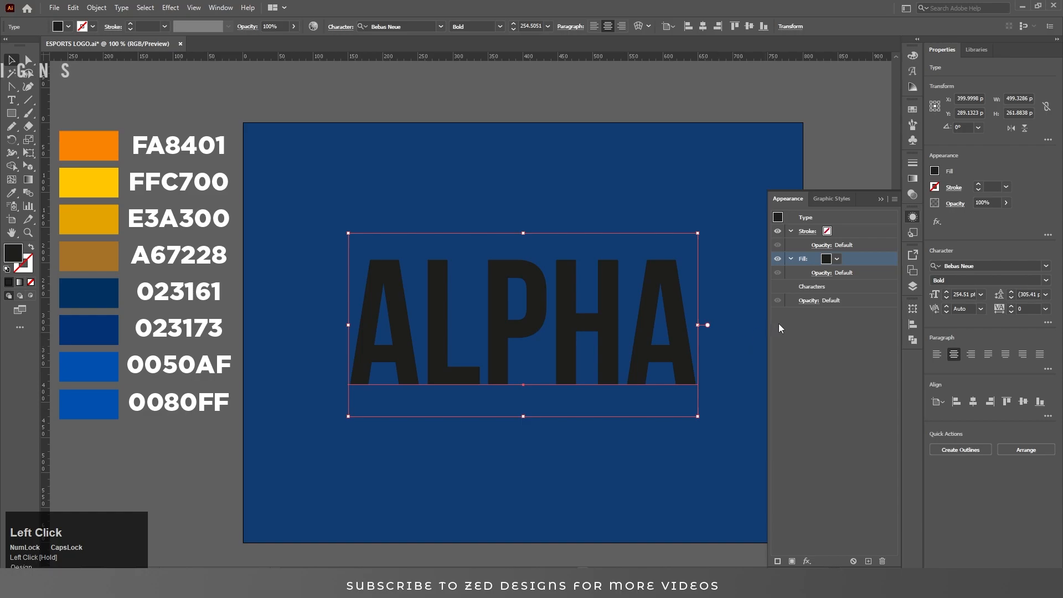
# - Apply a linear gradient to the ALPHA text's fill and set its angle to 90°
pyautogui.click(913, 179)
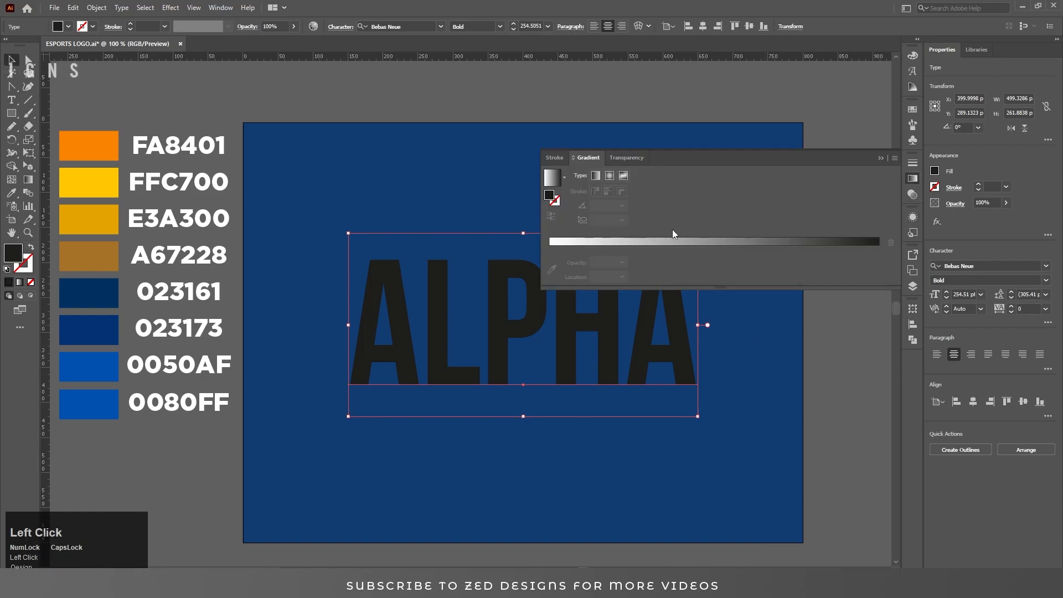
pyautogui.click(601, 178)
pyautogui.moveTo(554, 209); pyautogui.dragTo(735, 209)
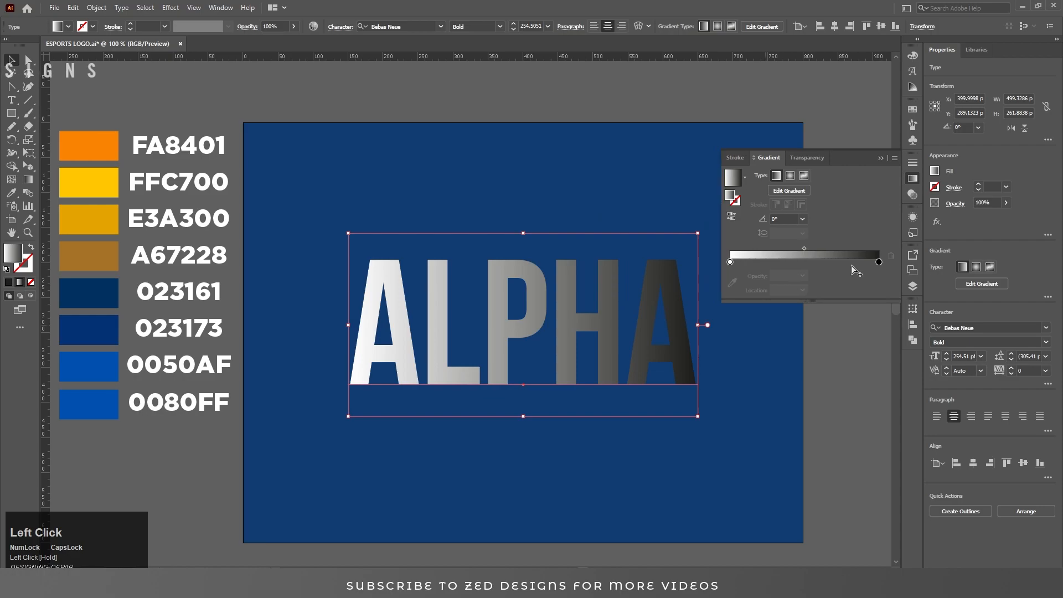
pyautogui.click(803, 219)
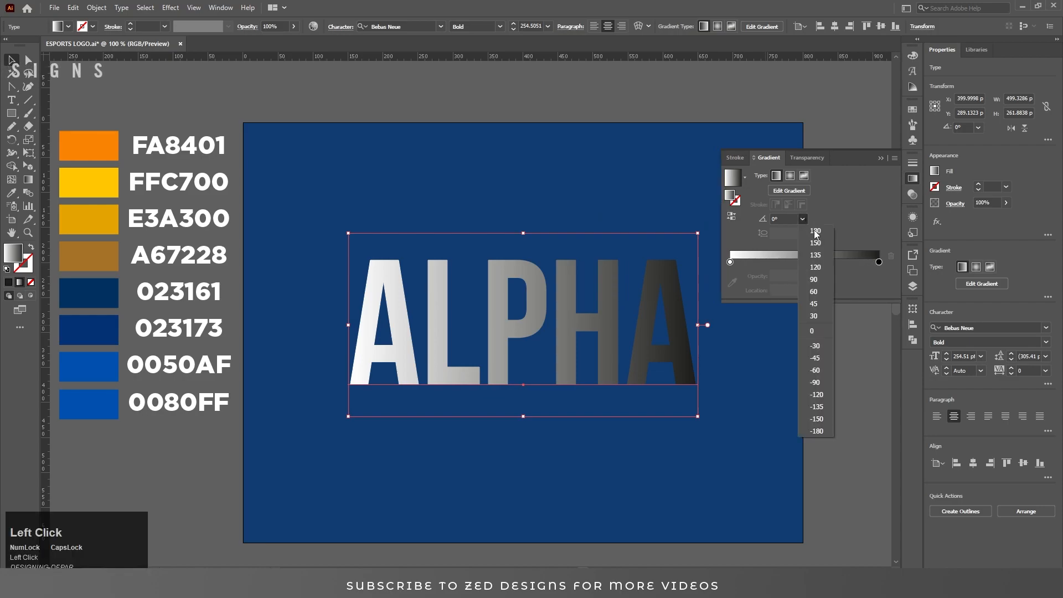
pyautogui.click(819, 281)
# - Add a colour stop midway along the gradient and recolour the black end stop white
pyautogui.click(879, 262)
pyautogui.click(804, 262)
pyautogui.doubleClick(879, 263)
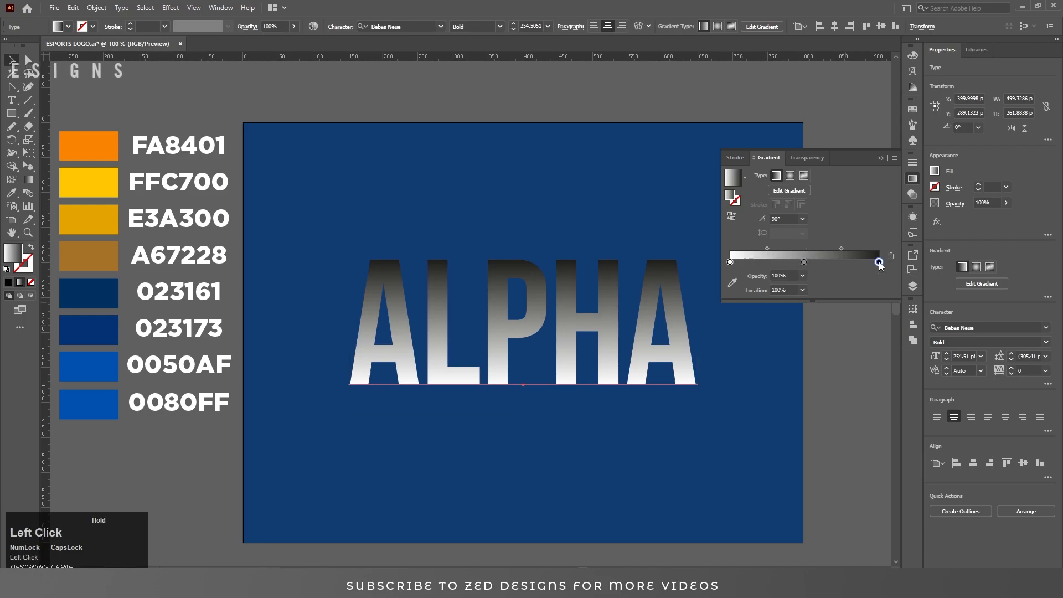
pyautogui.click(762, 358)
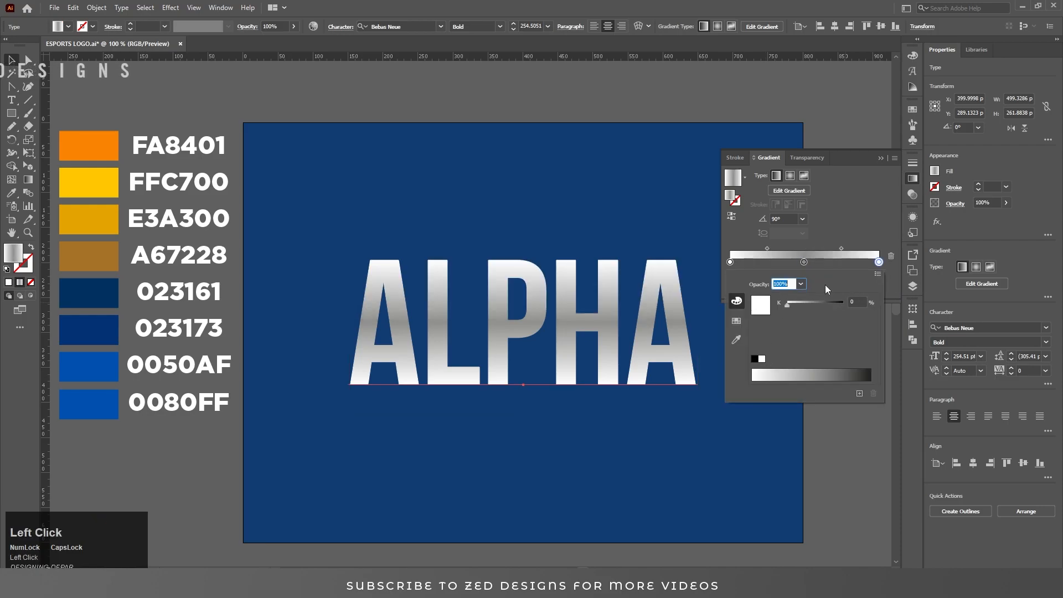
pyautogui.click(853, 222)
# - Move the gradient's starting stop to about 34% and set the gradient angle to -90°
pyautogui.moveTo(731, 262); pyautogui.dragTo(781, 264)
pyautogui.click(803, 219)
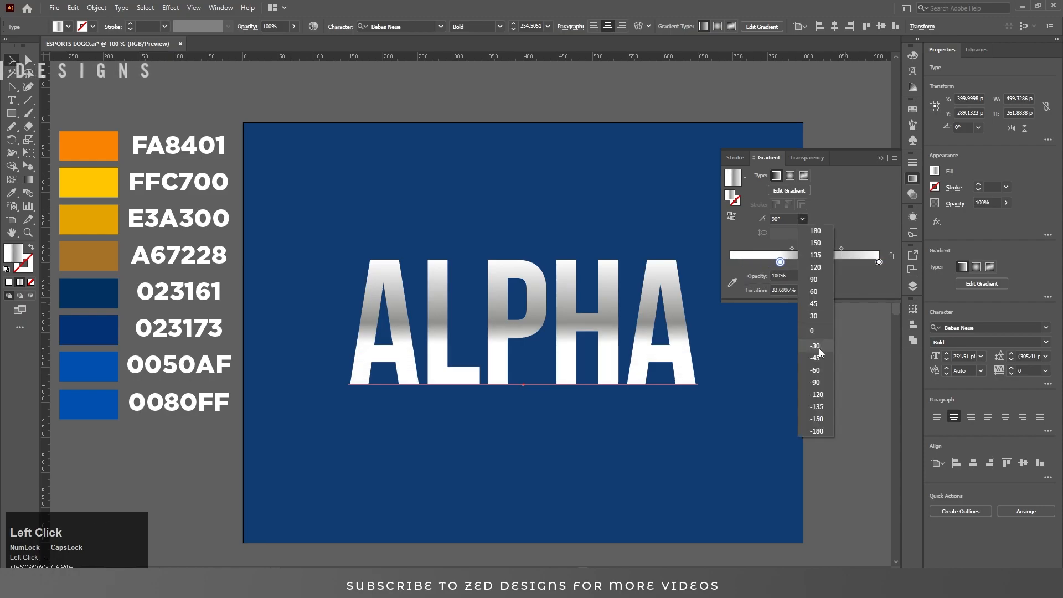
pyautogui.click(824, 375)
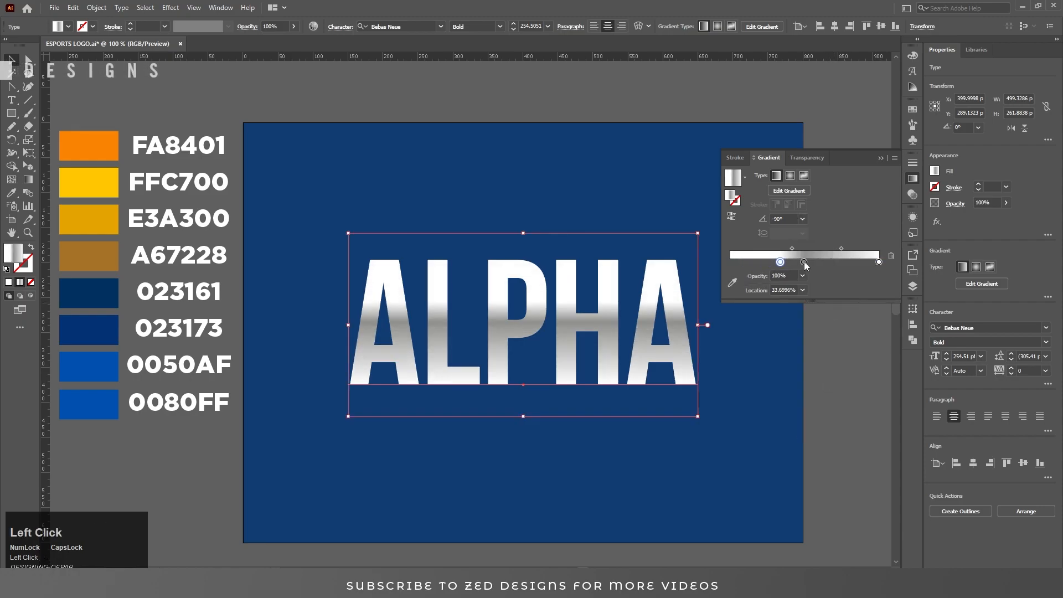
# - Position the grey stop at 50%, the first white stop at 46% and the end white stop at about 91%
pyautogui.doubleClick(788, 291)
pyautogui.write('50')
pyautogui.press('Tab')
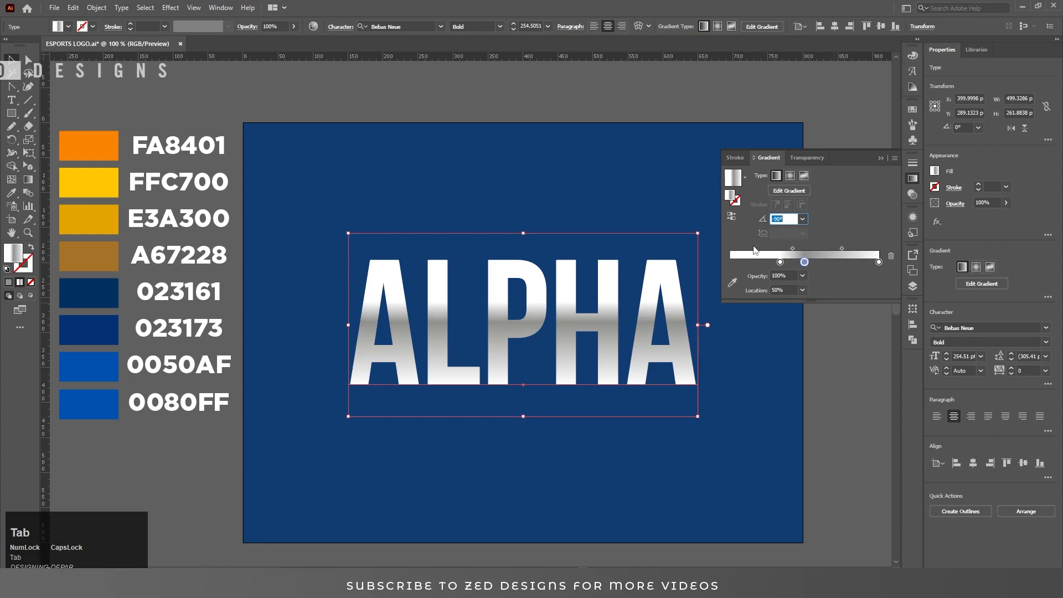
pyautogui.click(780, 262)
pyautogui.hotkey('ctrl', 'a')
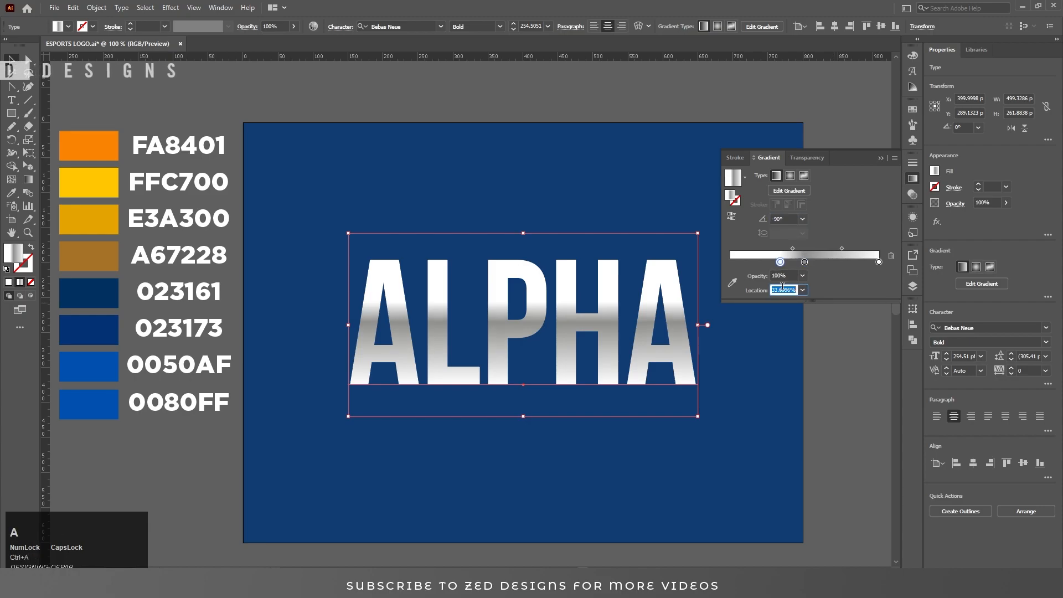
pyautogui.press('Tab')
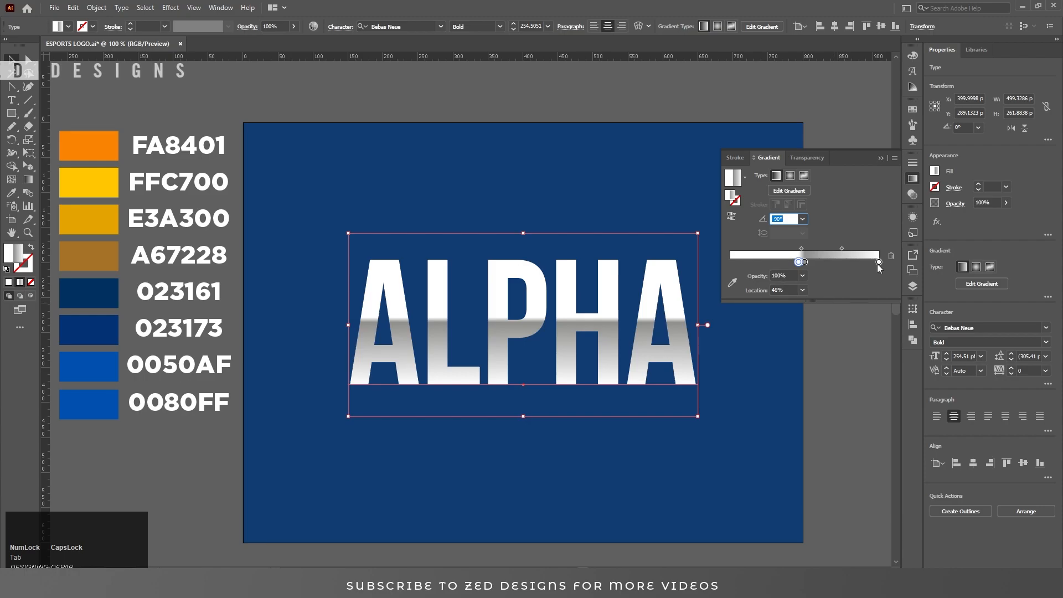
pyautogui.moveTo(842, 249); pyautogui.dragTo(866, 264)
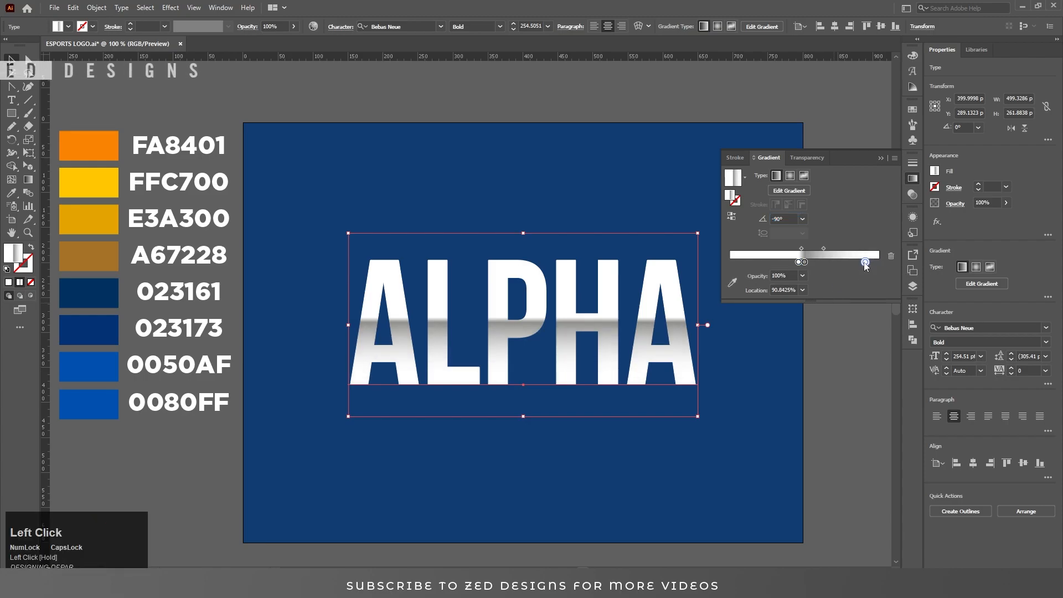
# - Set the middle gradient stop's colour to RGB 230, 230, 230
pyautogui.doubleClick(805, 262)
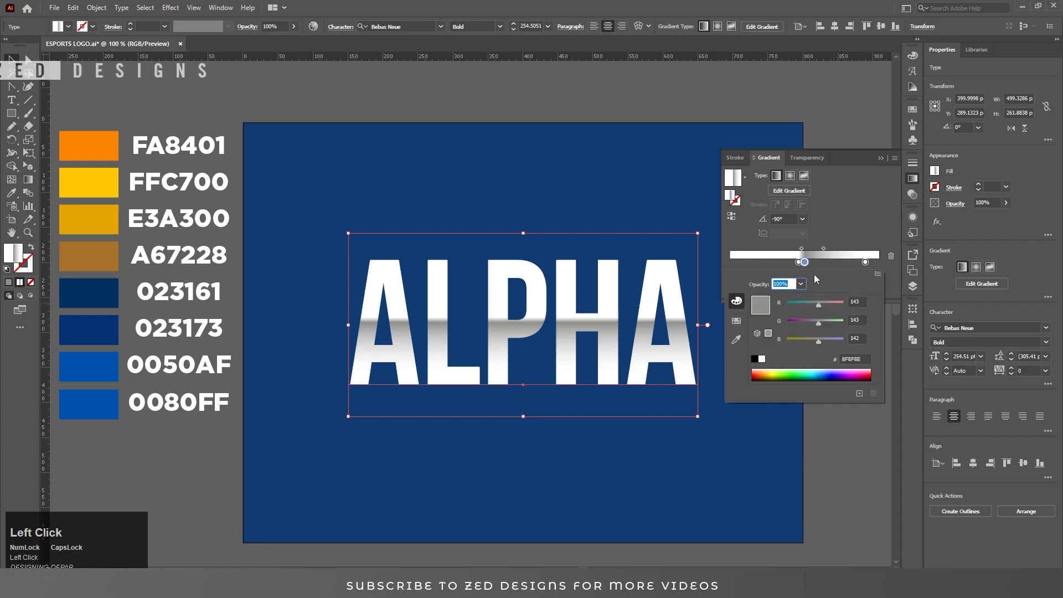
pyautogui.click(861, 301)
pyautogui.write('230')
pyautogui.press('Tab')
pyautogui.write('230')
pyautogui.press('Tab')
pyautogui.write('23')
pyautogui.press('Tab')
pyautogui.hotkey('shift', 'Tab')
pyautogui.write('230')
pyautogui.hotkey('shift', 'Tab')
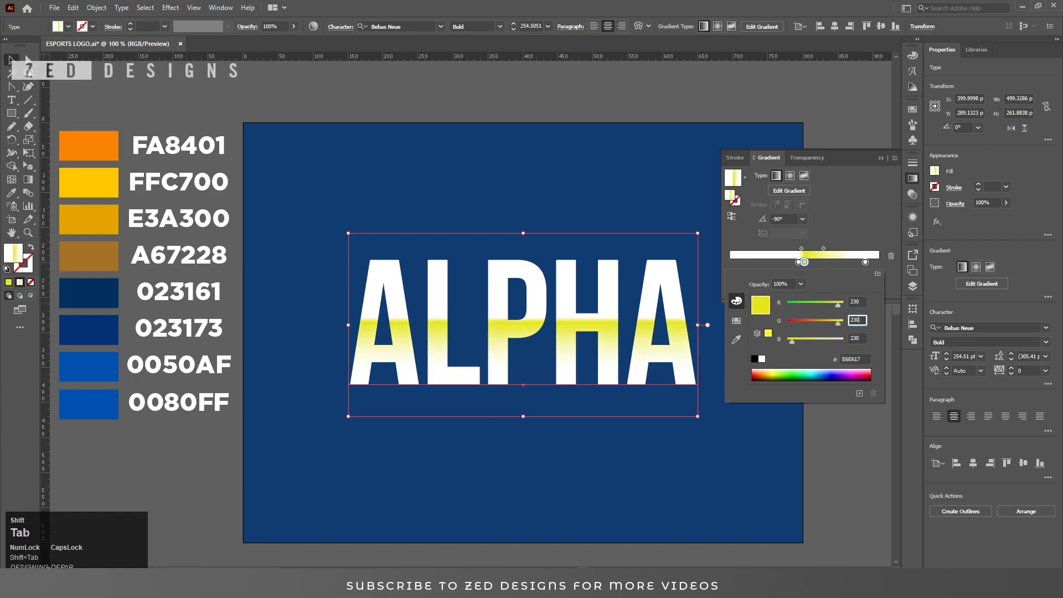
pyautogui.click(870, 216)
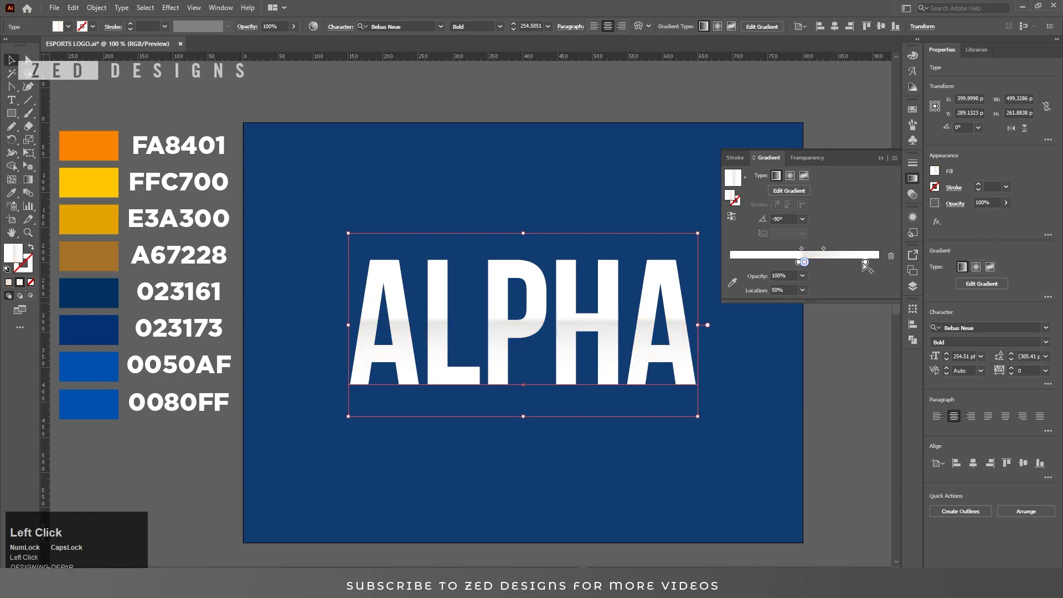
# - Duplicate the text's gradient fill and apply the white-to-black gradient preset to the lower copy
pyautogui.click(881, 158)
pyautogui.click(913, 217)
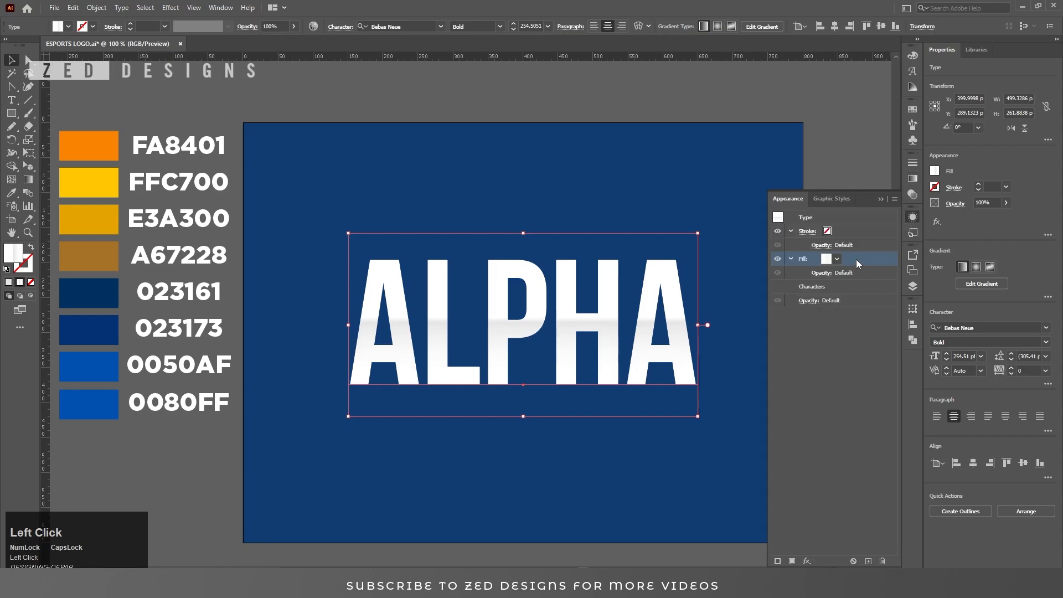
pyautogui.click(869, 561)
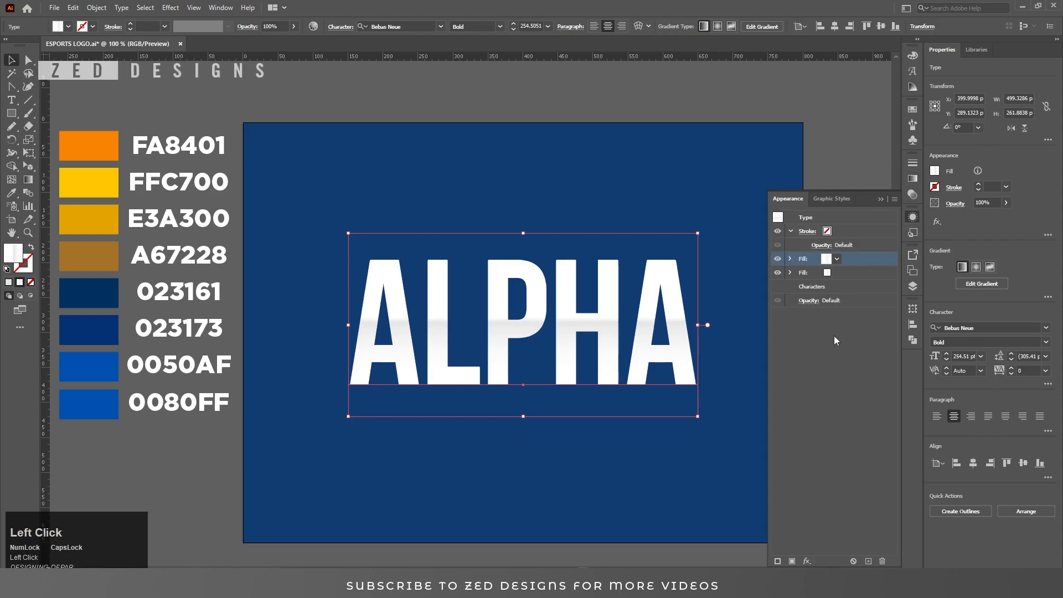
pyautogui.click(913, 178)
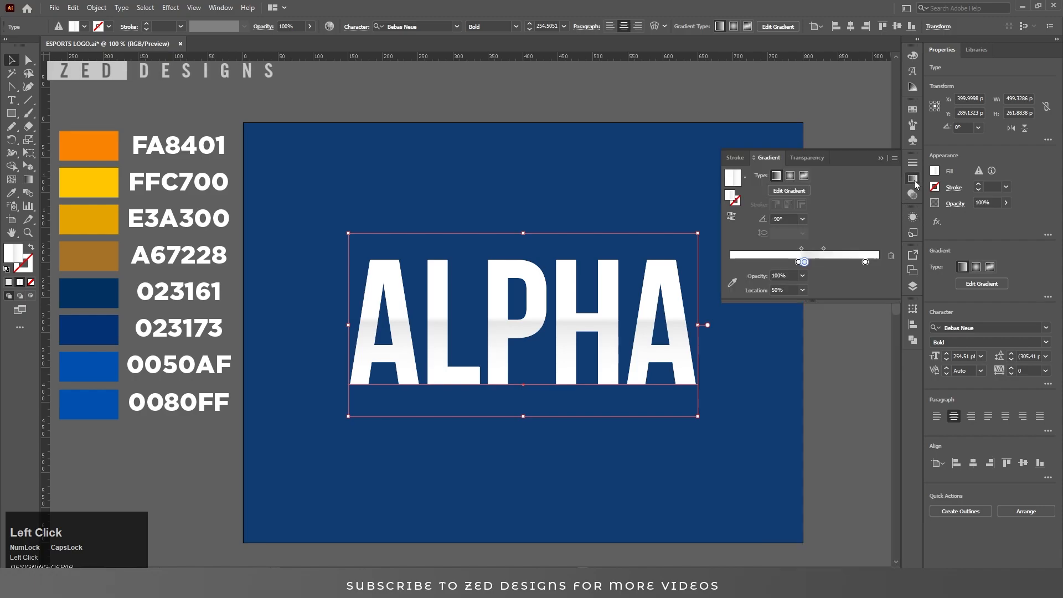
pyautogui.click(745, 177)
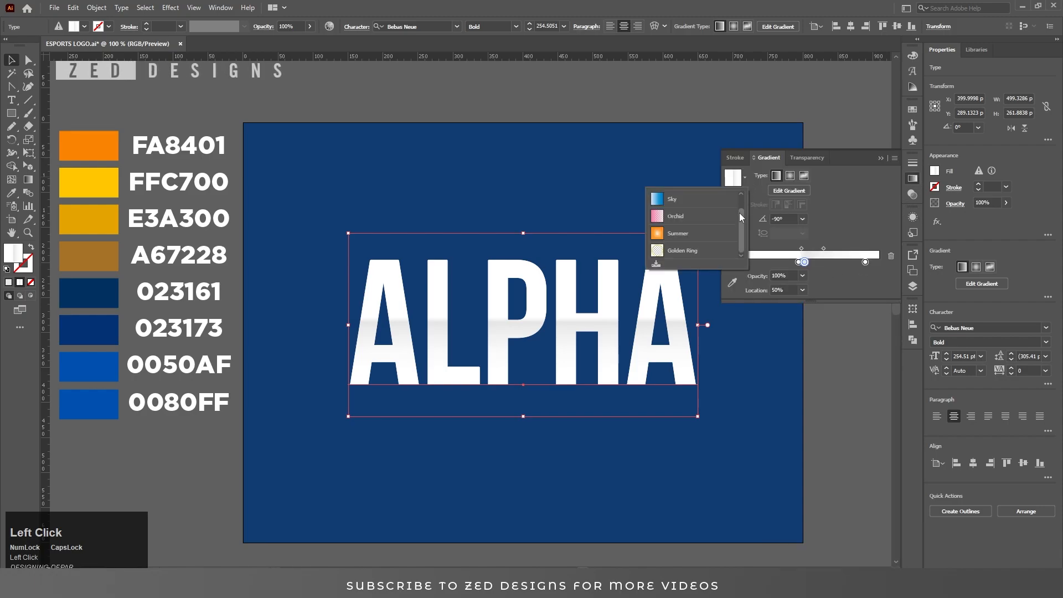
pyautogui.click(711, 200)
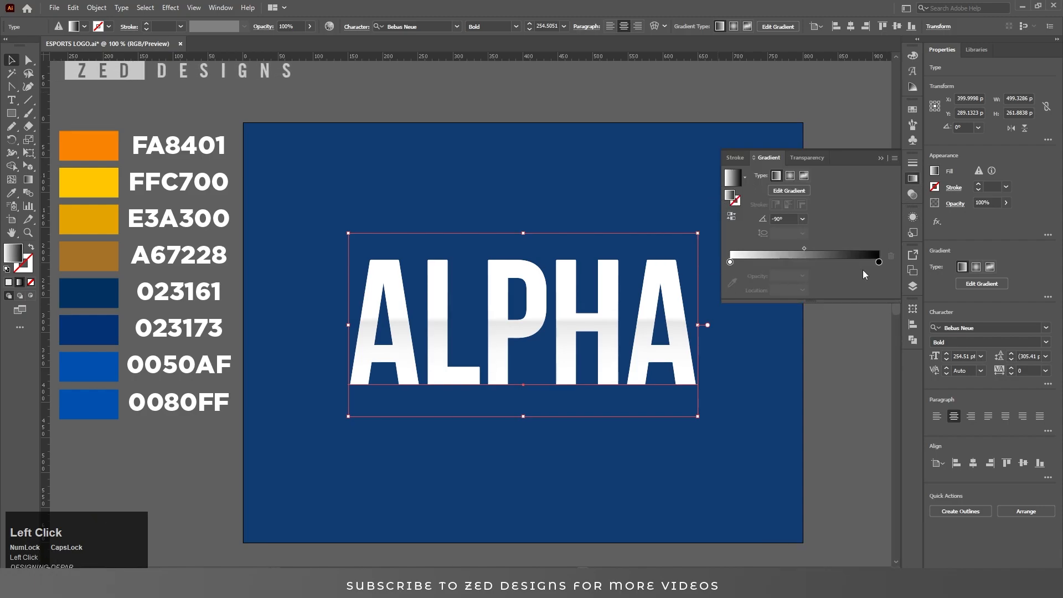
# - Sample the FFC700 swatch for the lower fill's black gradient stop and the FA8401 swatch for its white stop
pyautogui.click(879, 261)
pyautogui.click(732, 283)
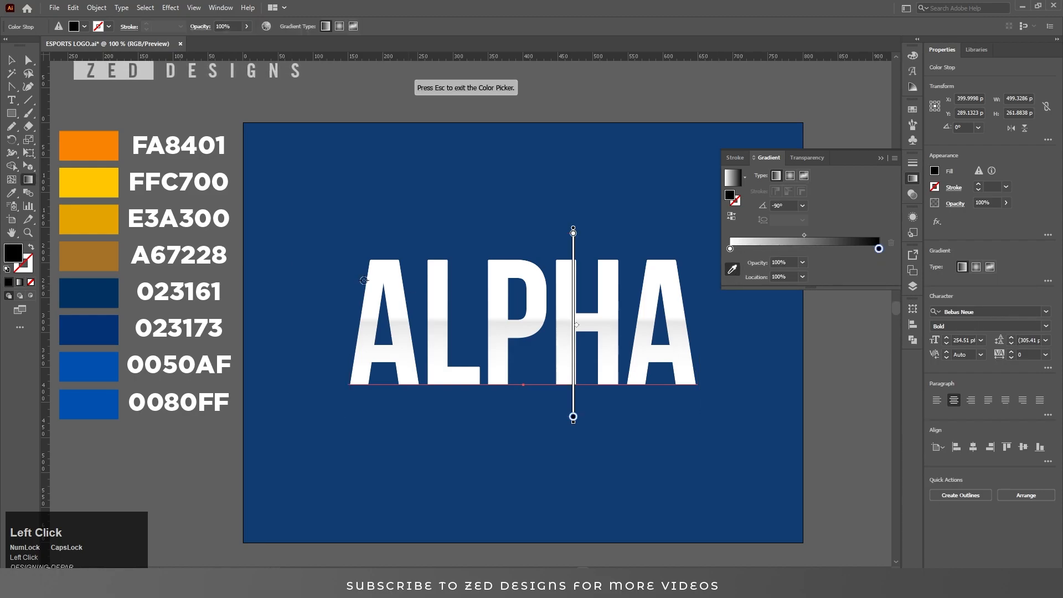
pyautogui.click(111, 185)
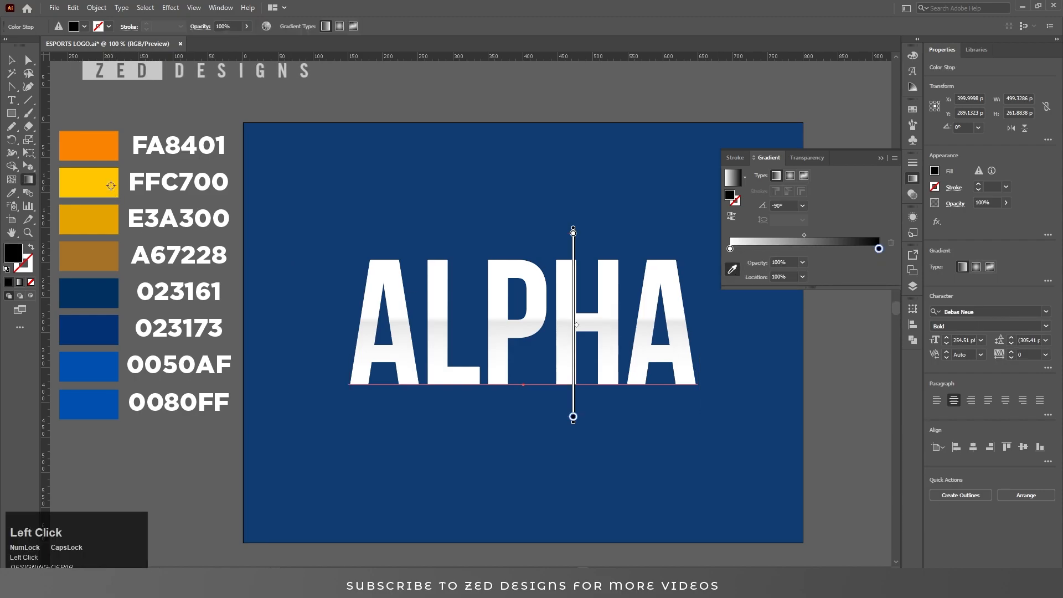
pyautogui.click(730, 249)
pyautogui.click(93, 146)
pyautogui.press('v')
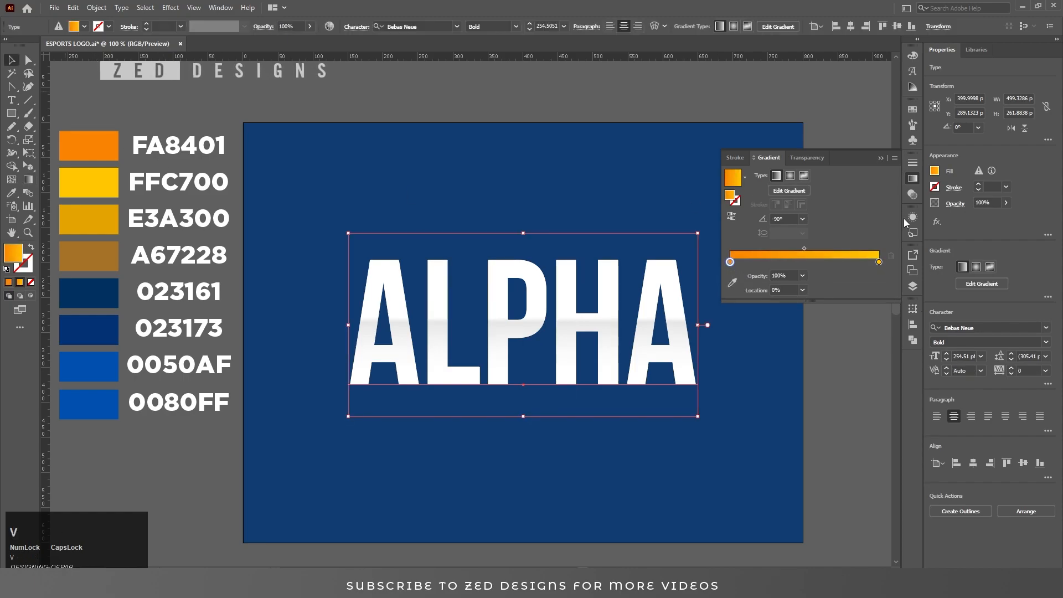
# - Add an Offset Path effect of 16 px with miter joins to the lower orange gradient fill
pyautogui.click(913, 217)
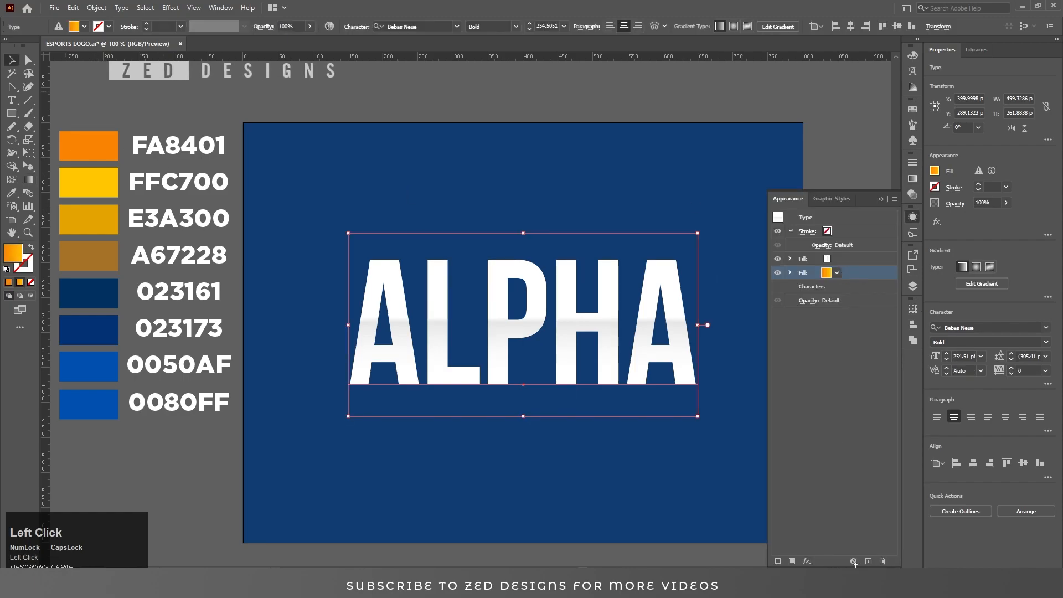
pyautogui.click(806, 562)
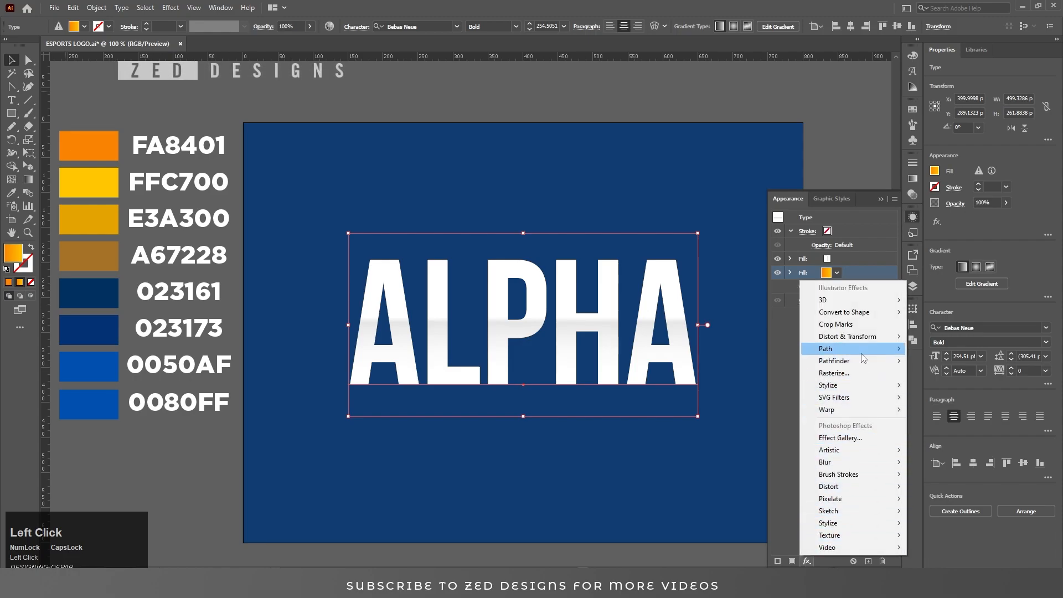
pyautogui.moveTo(862, 353)
pyautogui.click(919, 350)
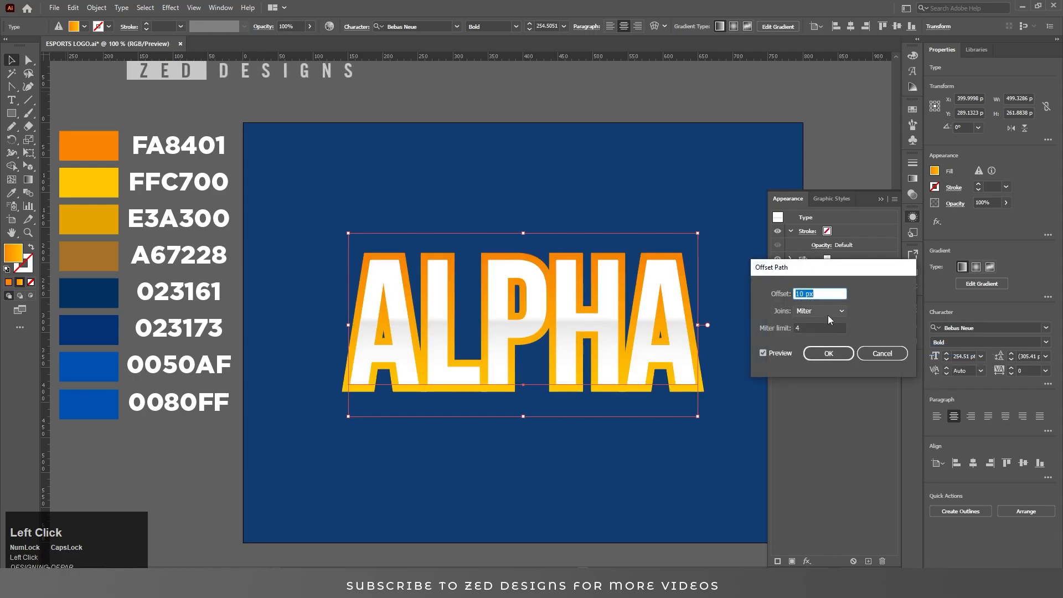
pyautogui.press('Up')
pyautogui.press('Up')
pyautogui.press('Up')
pyautogui.press('Up')
pyautogui.press('Up')
pyautogui.press('Up')
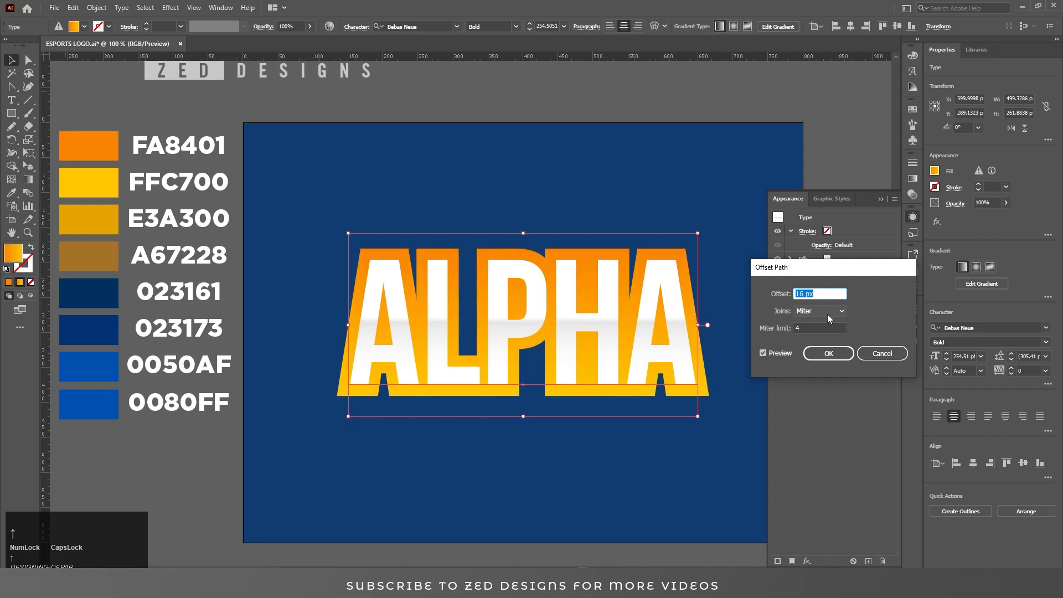
pyautogui.click(830, 354)
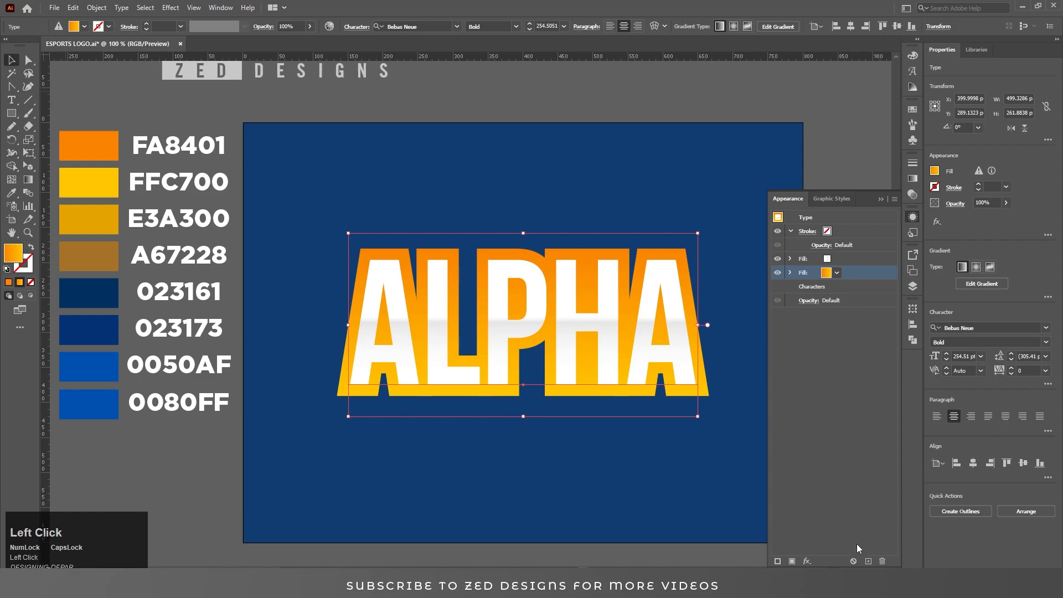
# - Set the lower orange fill's gradient angle to 90°
pyautogui.click(914, 179)
pyautogui.click(803, 219)
pyautogui.click(819, 278)
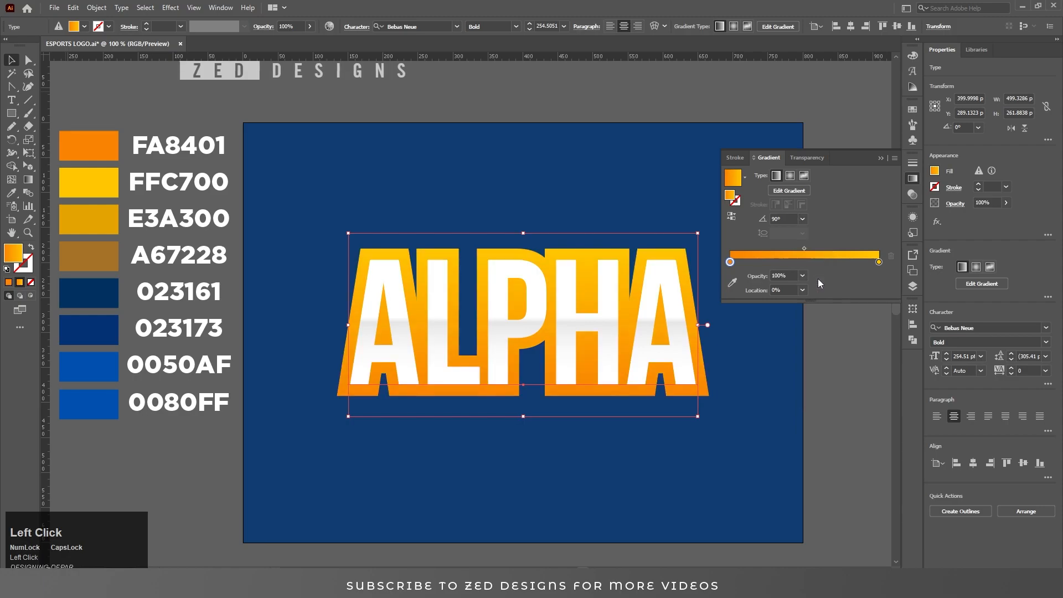
# - Fit the lower fill's gradient to the letters' height, with the orange stop at the outline's base and the yellow stop at about 85%
pyautogui.press('g')
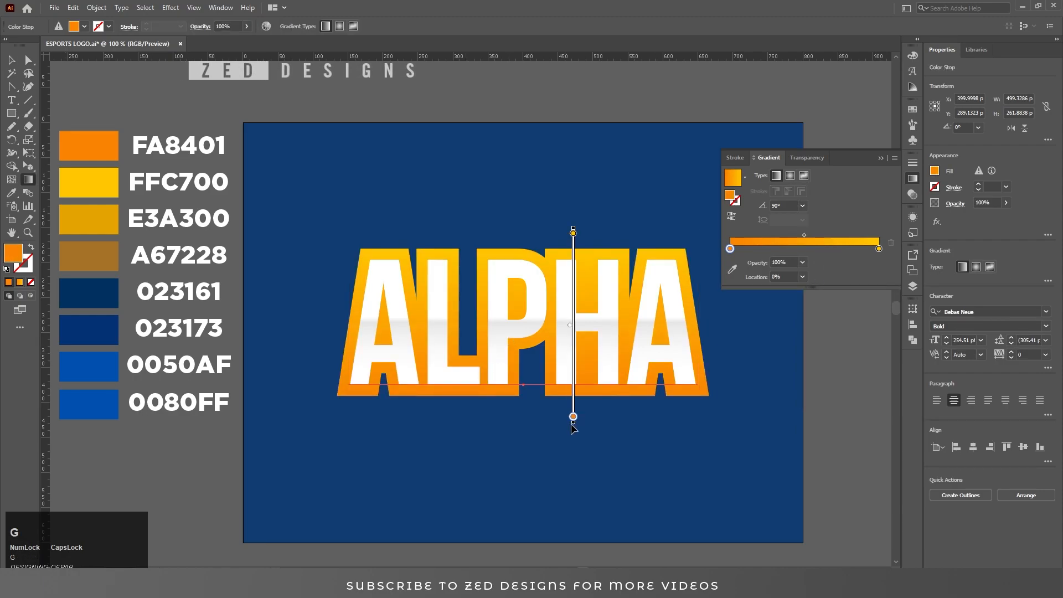
pyautogui.moveTo(575, 423); pyautogui.dragTo(574, 402)
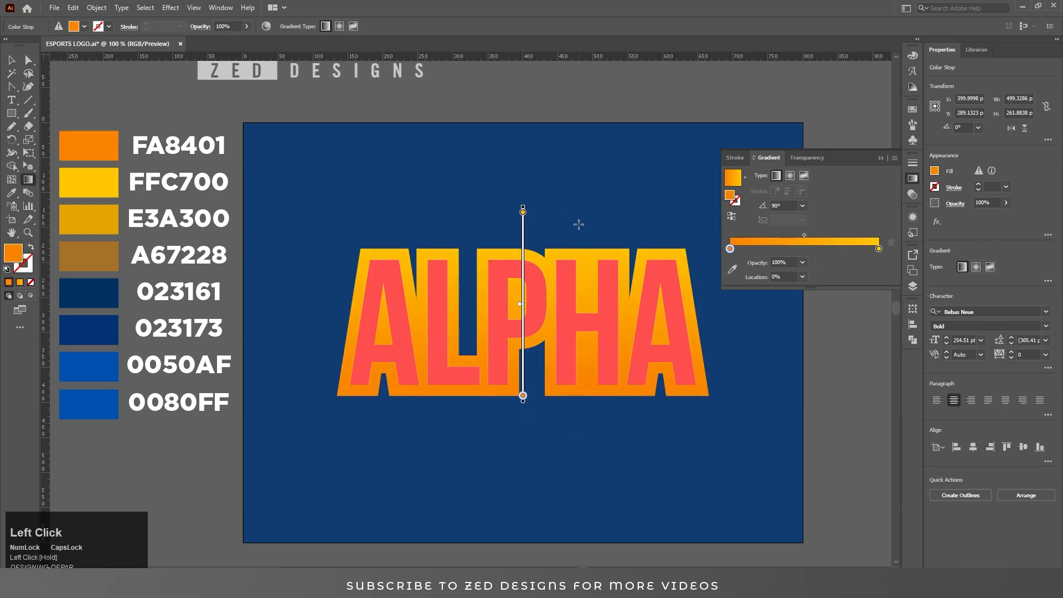
pyautogui.moveTo(525, 216); pyautogui.dragTo(523, 249)
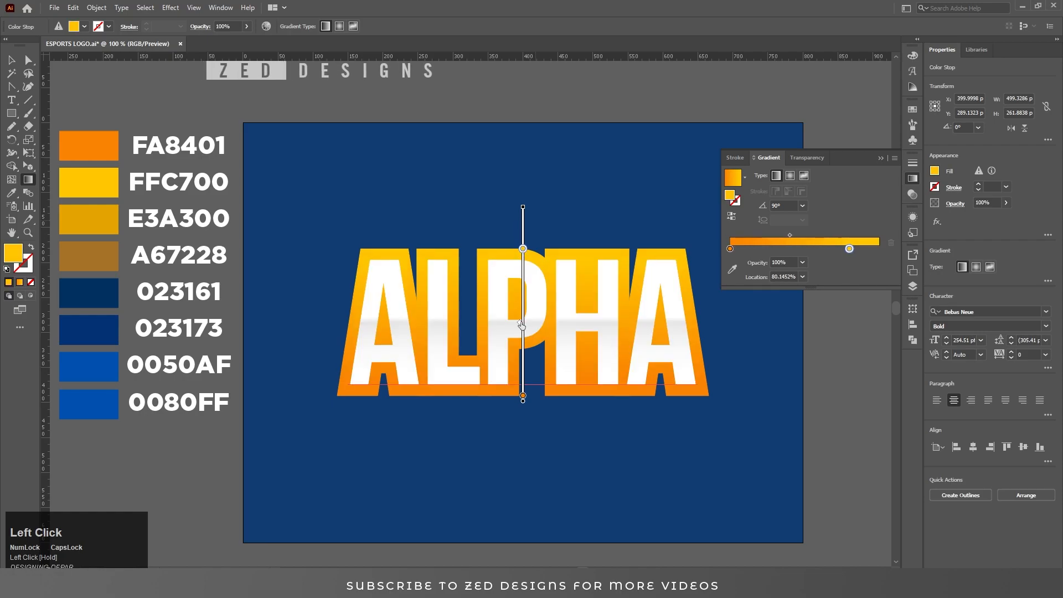
pyautogui.moveTo(524, 209); pyautogui.dragTo(524, 274)
pyautogui.press('v')
# - Duplicate the orange gradient fill and set the lower copy's Offset Path to 19 px
pyautogui.click(913, 218)
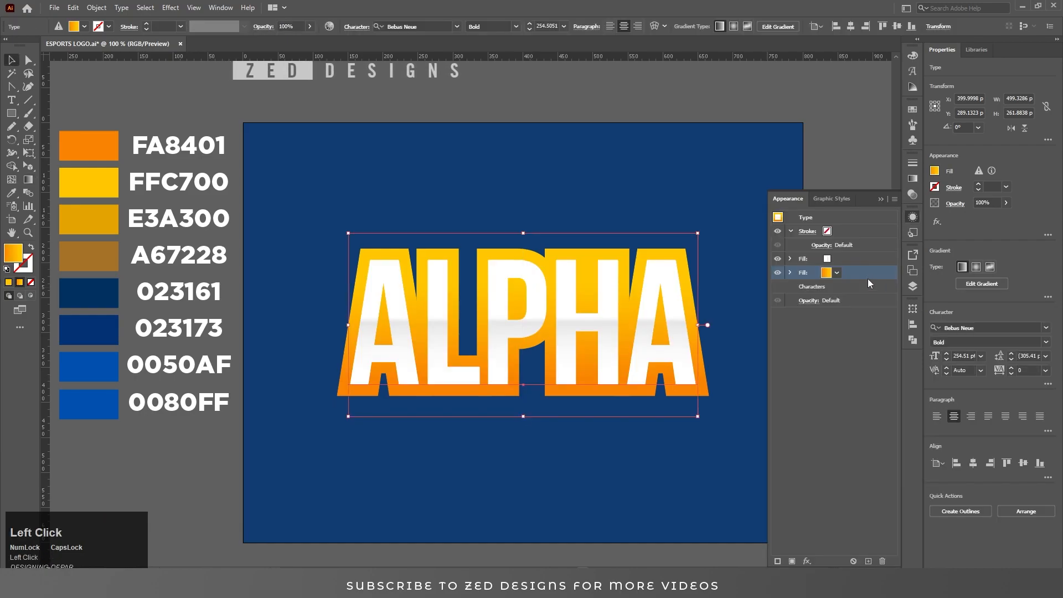
pyautogui.click(869, 562)
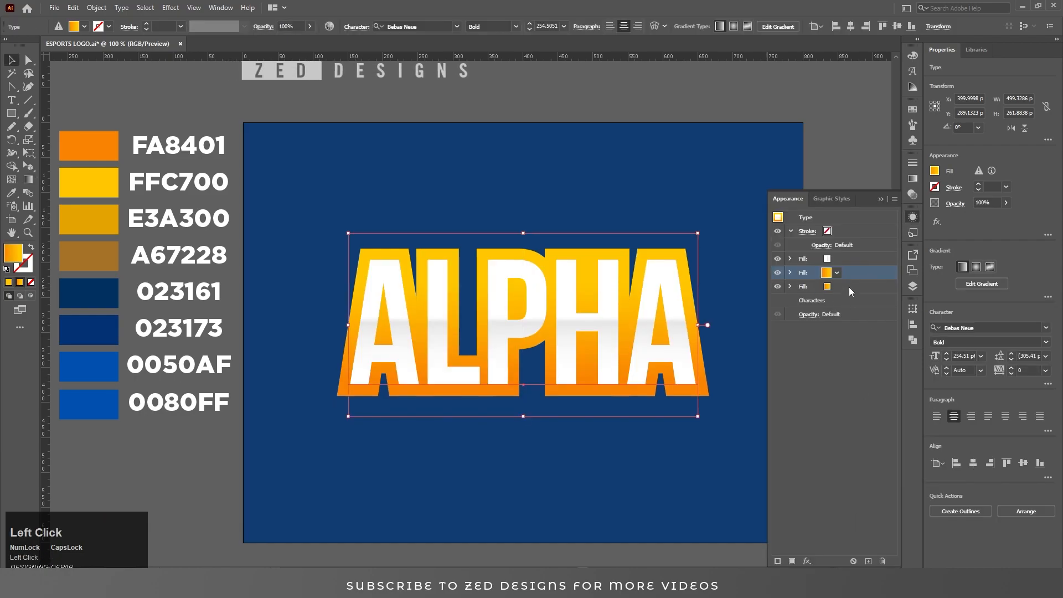
pyautogui.click(849, 287)
pyautogui.click(791, 285)
pyautogui.click(790, 285)
pyautogui.click(827, 304)
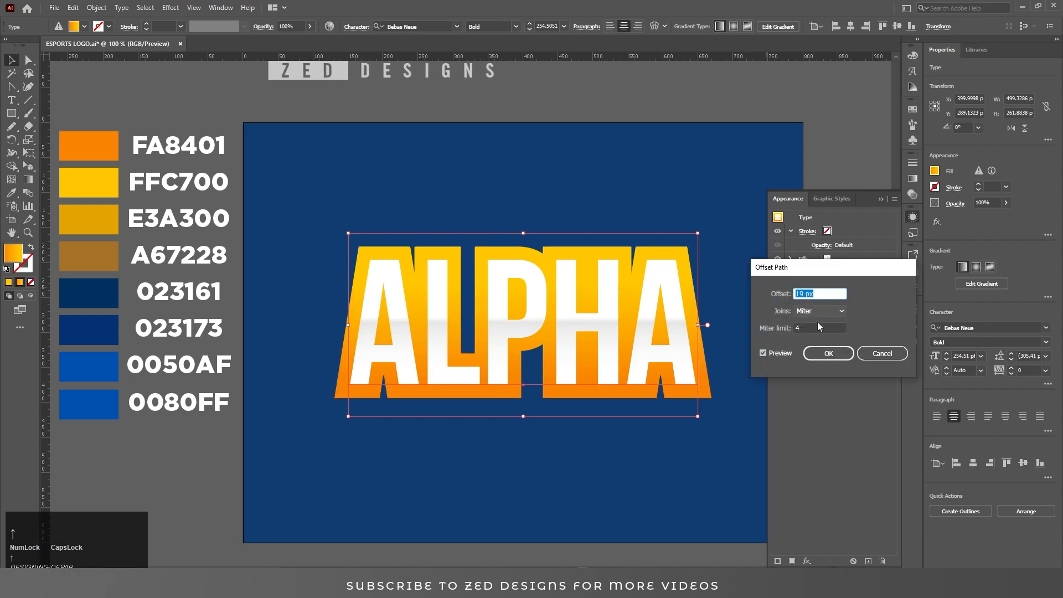
pyautogui.click(819, 353)
# - Sample the E3A300 swatch for the lowest fill's yellow gradient stop and the A67228 swatch for its orange stop
pyautogui.click(913, 181)
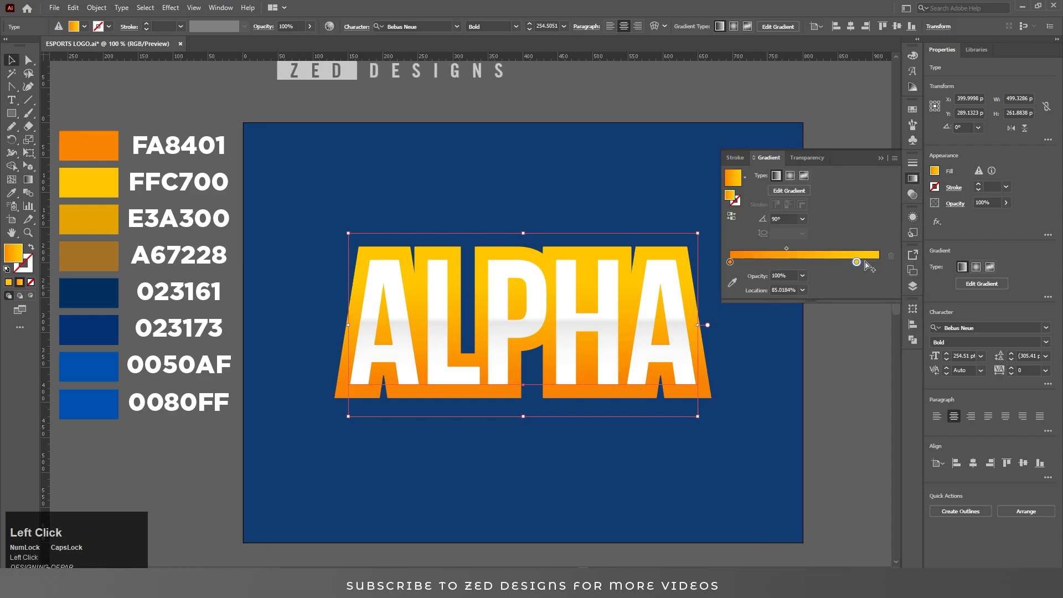
pyautogui.click(732, 284)
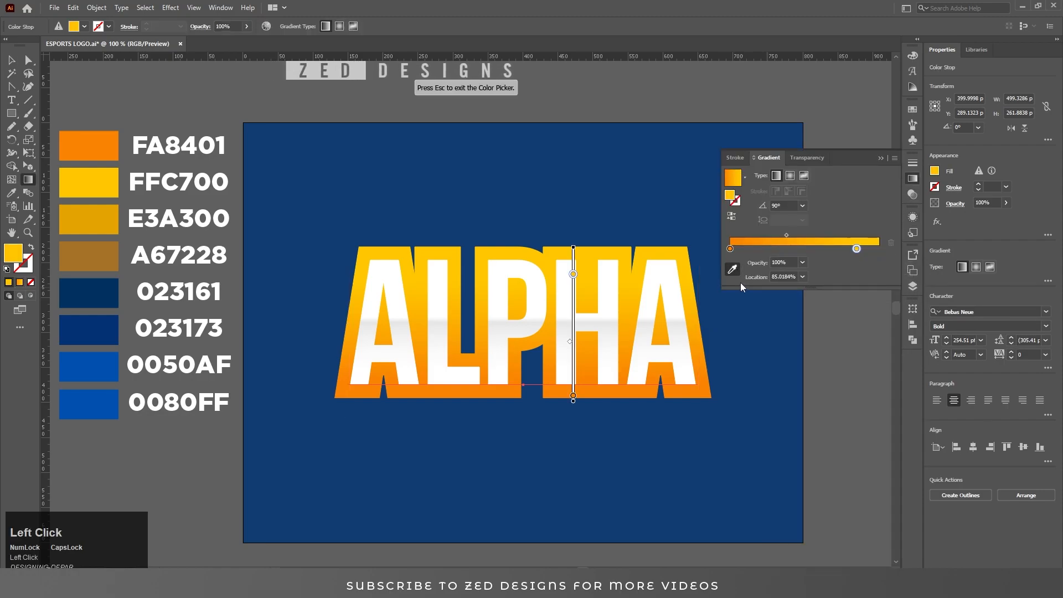
pyautogui.click(106, 223)
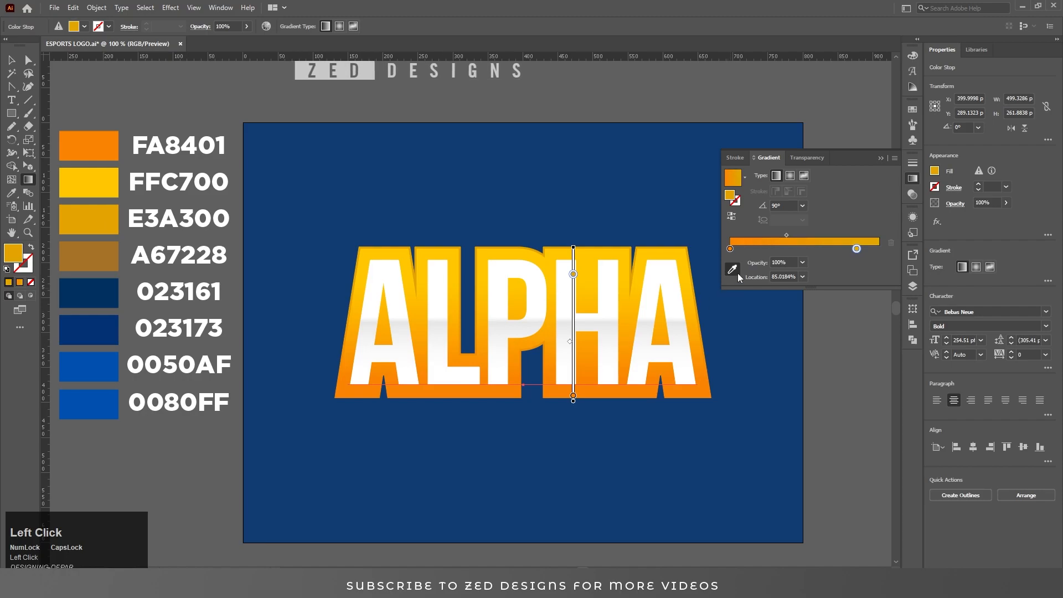
pyautogui.click(730, 249)
pyautogui.click(108, 262)
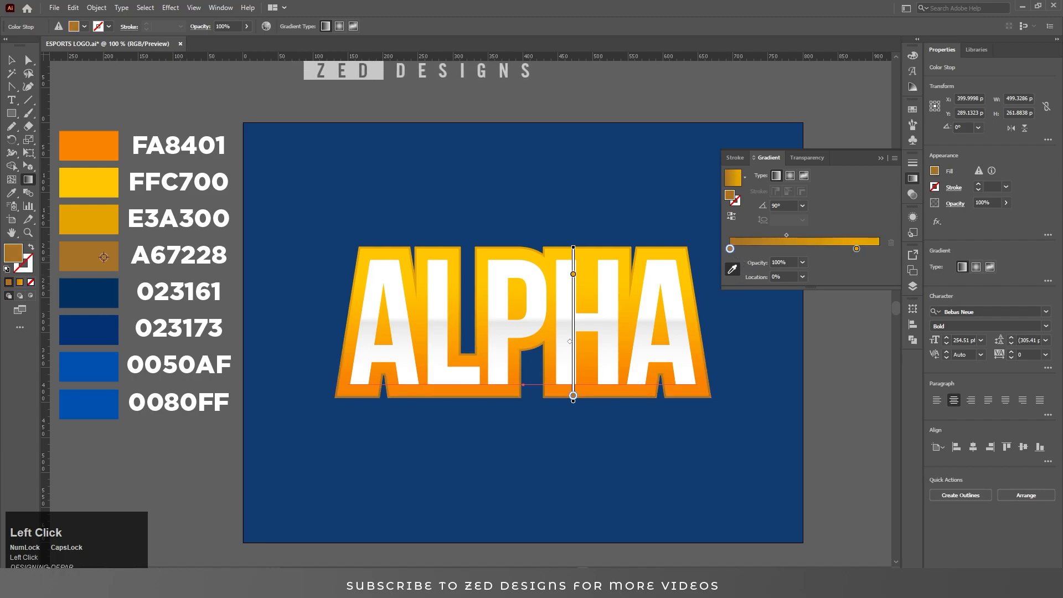
pyautogui.press('v')
# - Duplicate the lowest gradient fill and colour the lower copy with the 023161 swatch
pyautogui.click(913, 218)
pyautogui.click(801, 286)
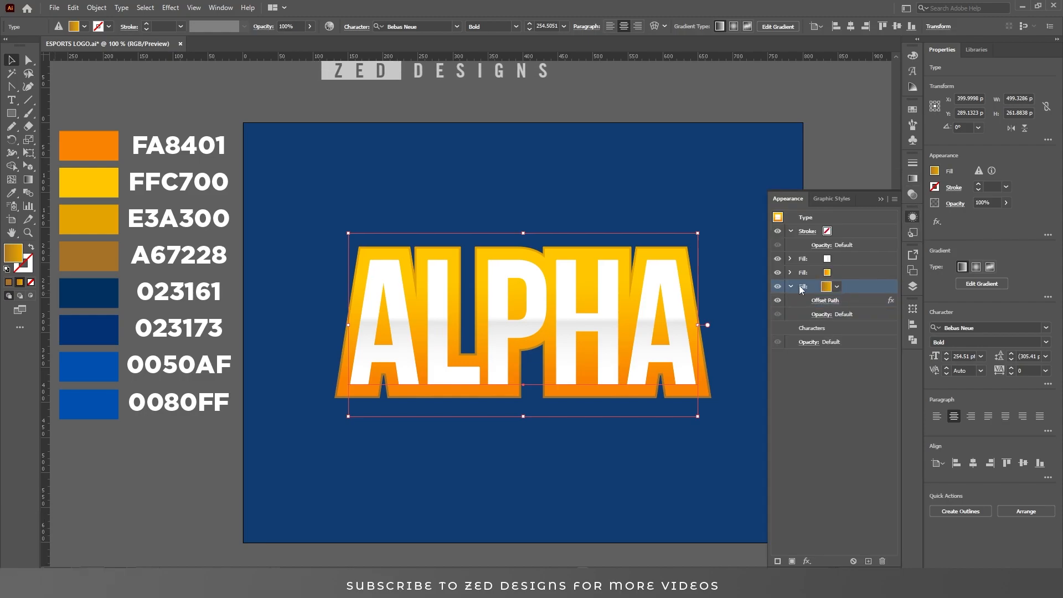
pyautogui.click(868, 561)
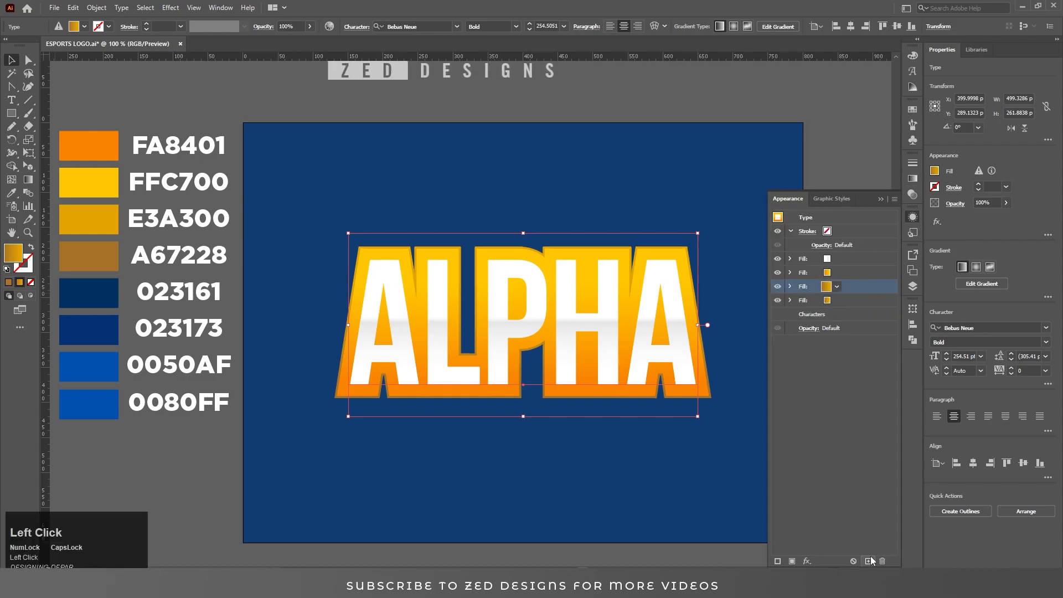
pyautogui.click(846, 300)
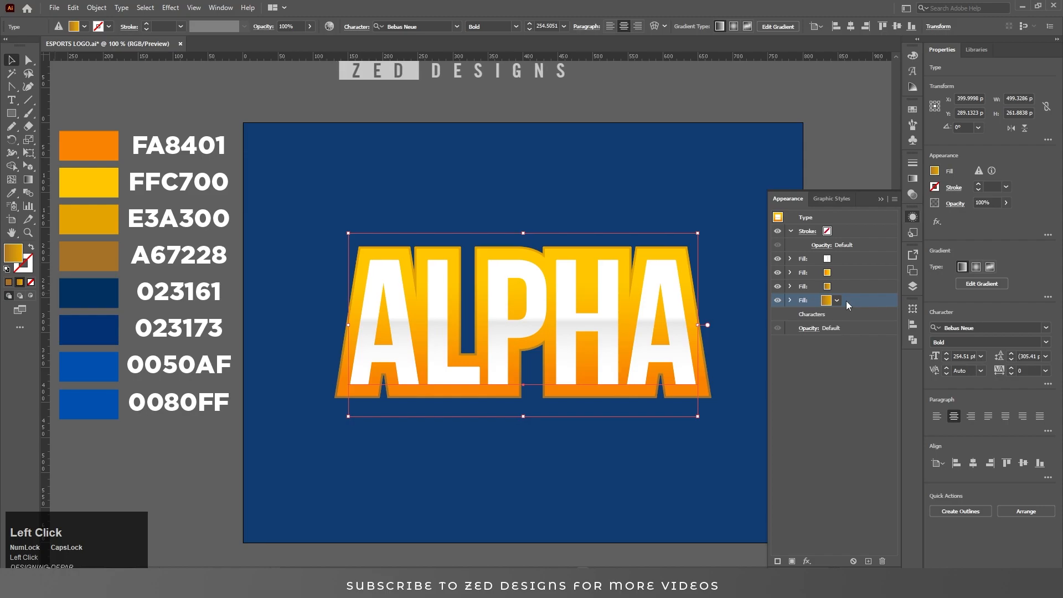
pyautogui.press('i')
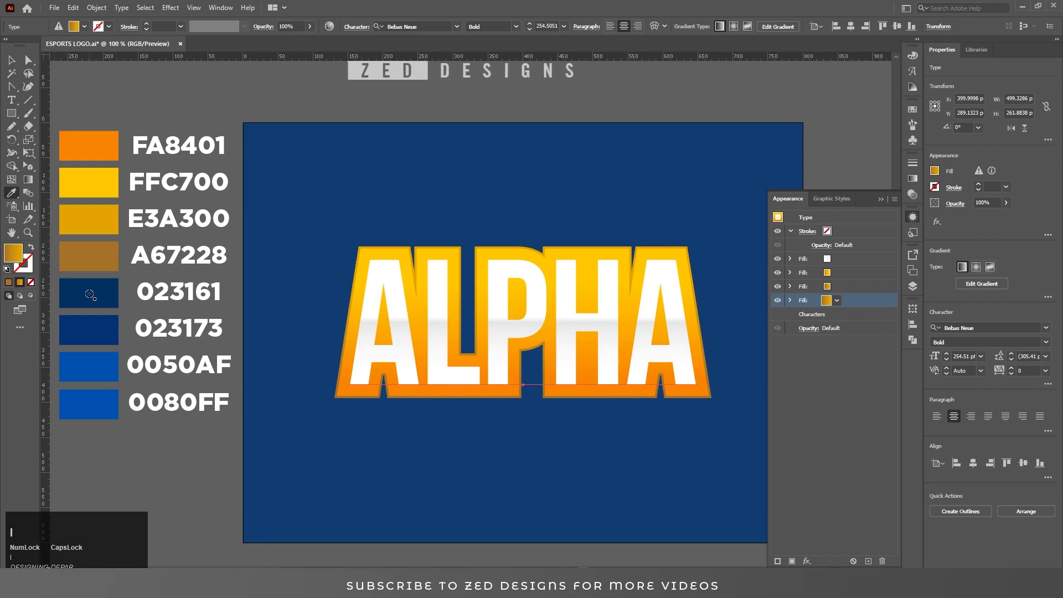
pyautogui.click(90, 294)
pyautogui.press('v')
# - Set the dark blue fill's Offset Path to 24 px
pyautogui.click(829, 301)
pyautogui.click(794, 301)
pyautogui.click(822, 315)
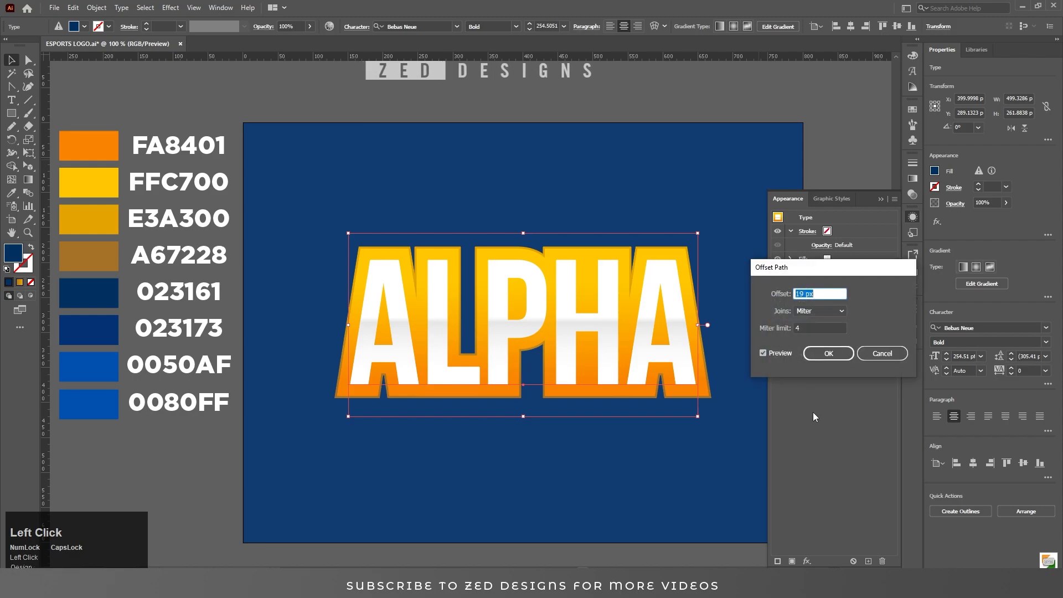
pyautogui.press('Up')
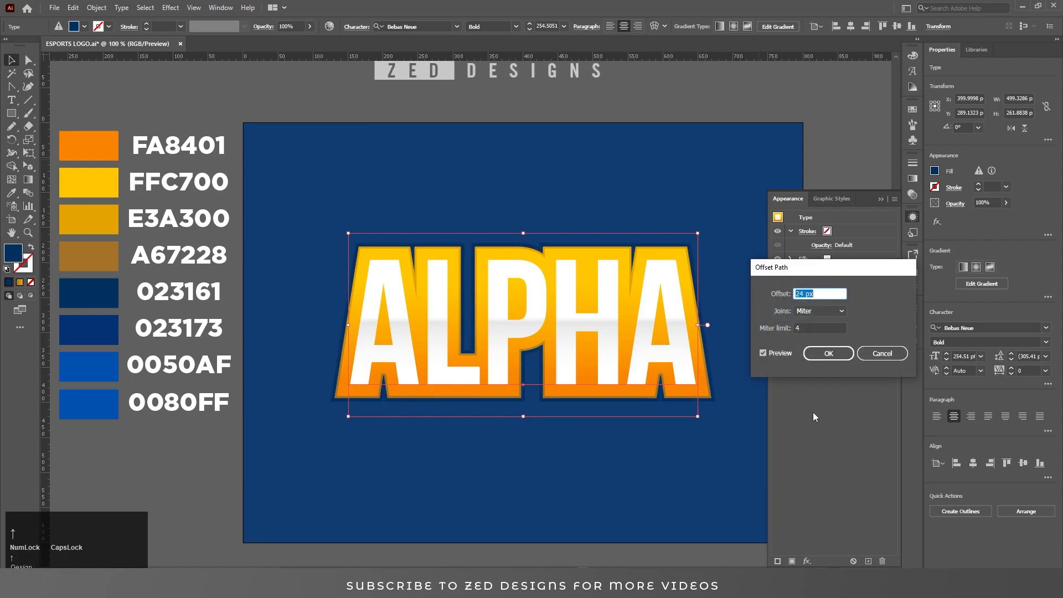
pyautogui.click(831, 354)
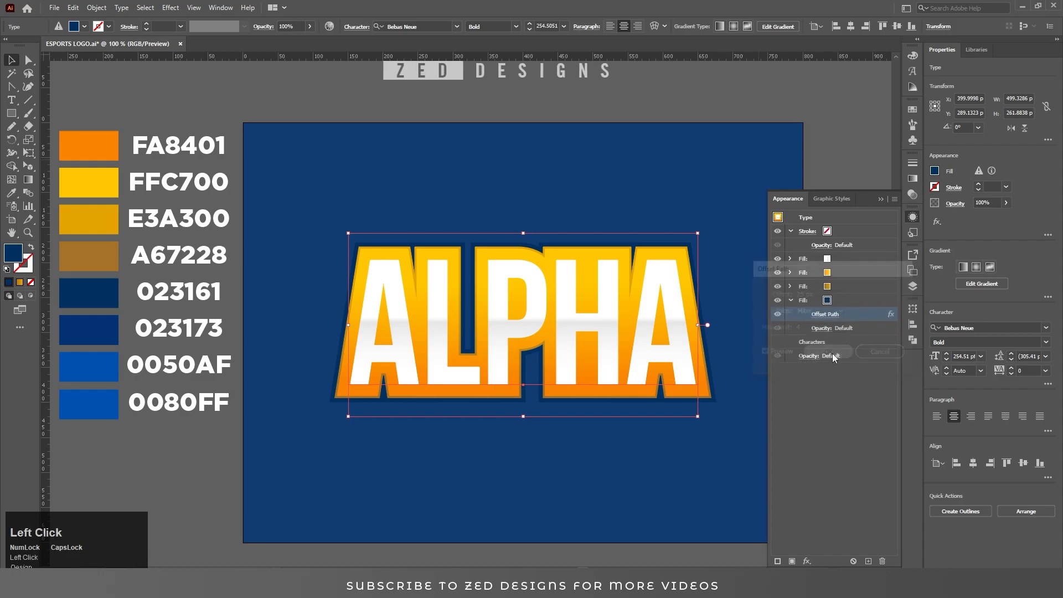
pyautogui.click(859, 300)
pyautogui.click(791, 301)
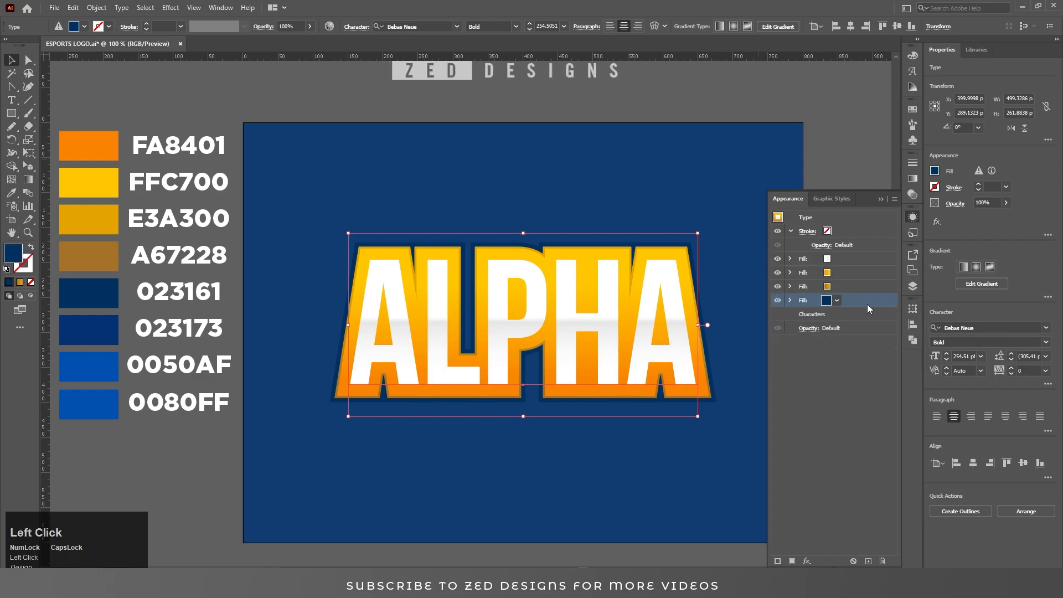
# - Duplicate the dark blue fill and colour the lower copy with the 023173 swatch
pyautogui.click(868, 561)
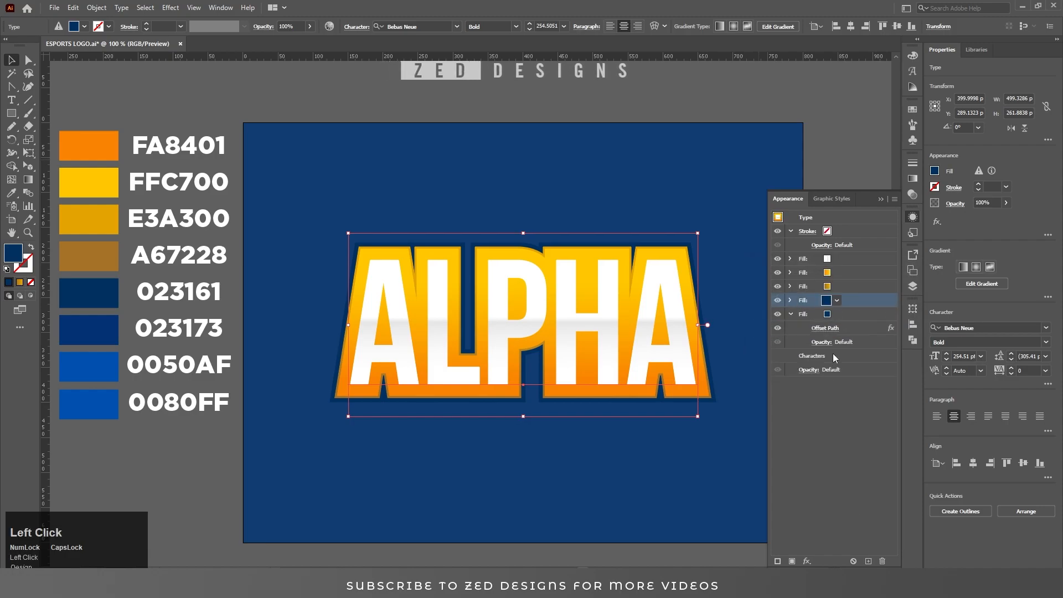
pyautogui.press('i')
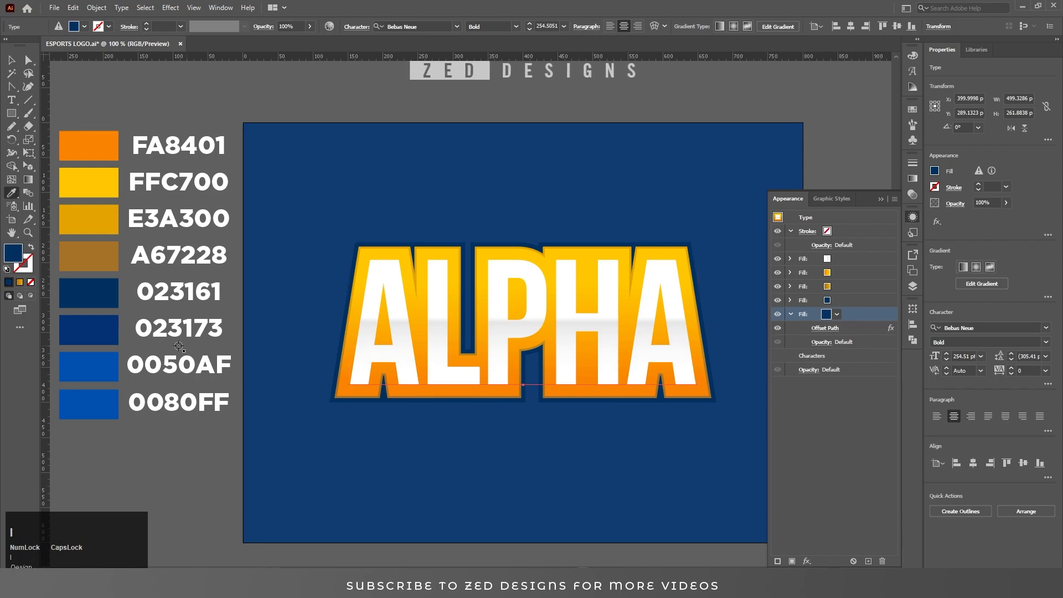
pyautogui.press('v')
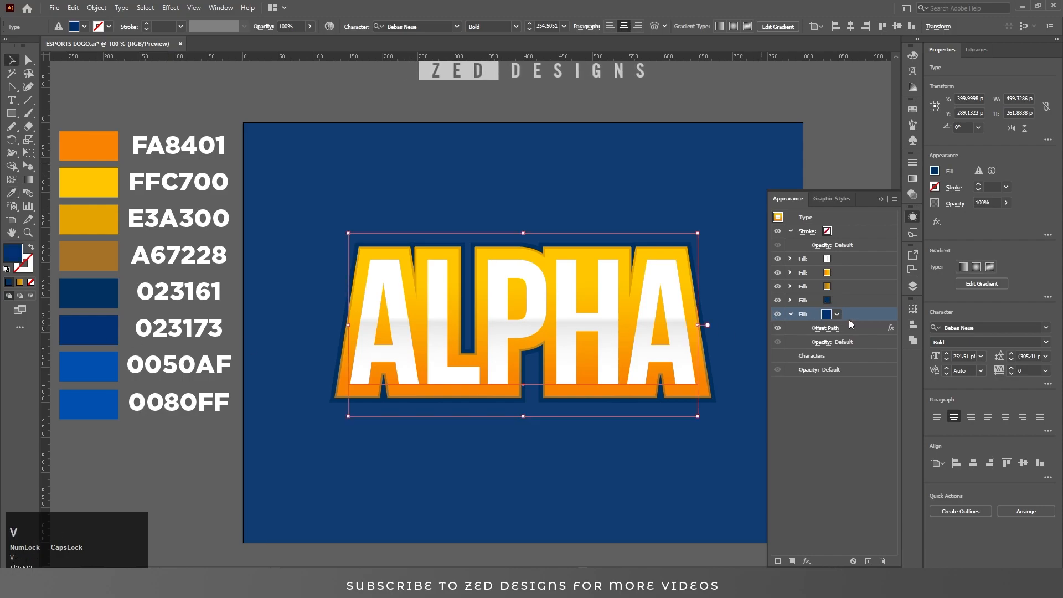
# - Add a Transform effect to the lowest blue fill with 99.9% horizontal scale, 0.3 px vertical move and 80 copies
pyautogui.click(809, 561)
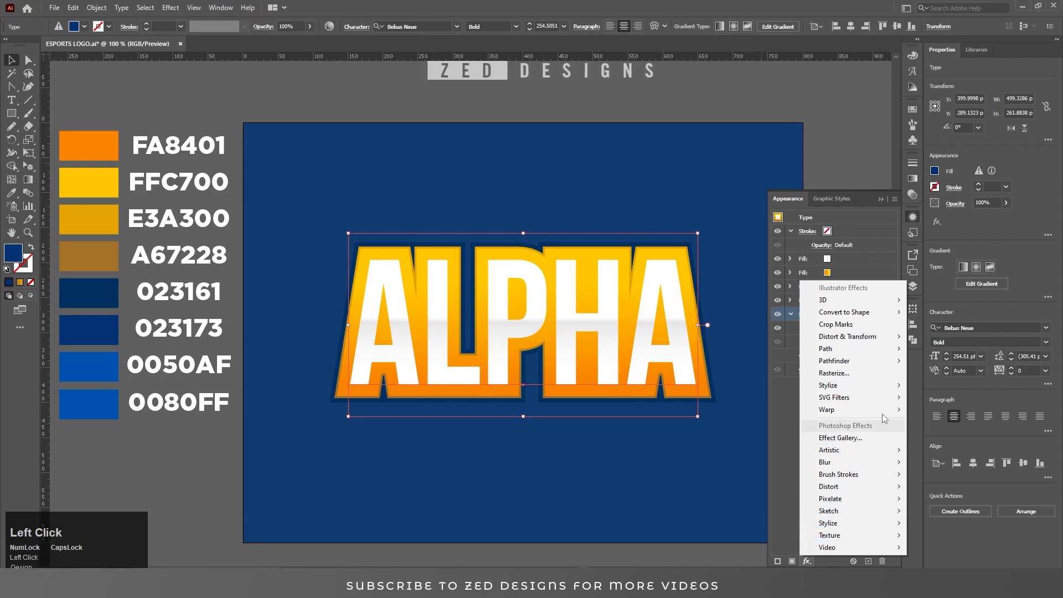
pyautogui.moveTo(886, 337)
pyautogui.click(926, 372)
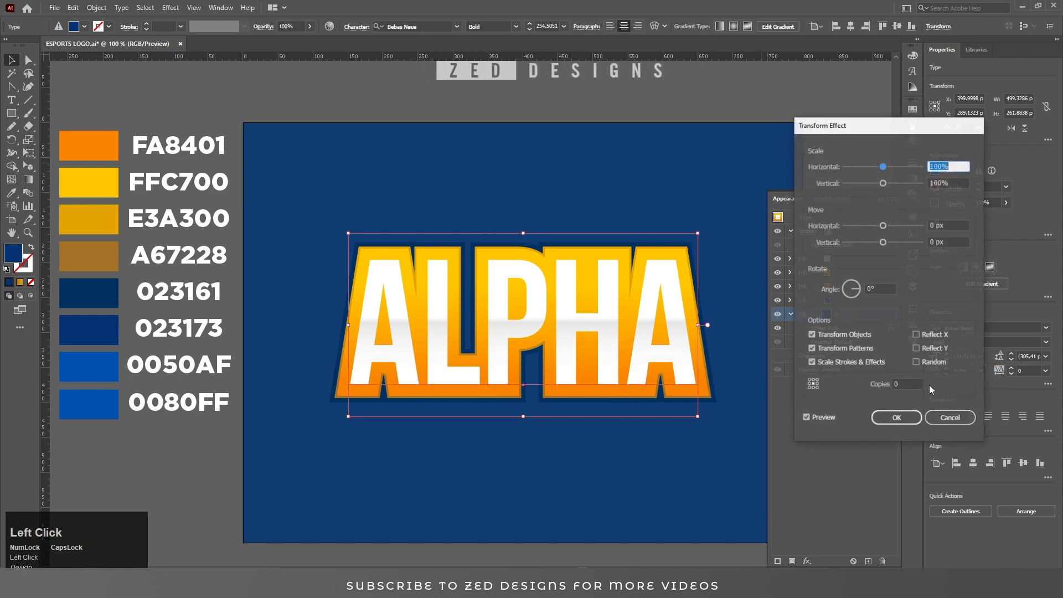
pyautogui.write('99.9')
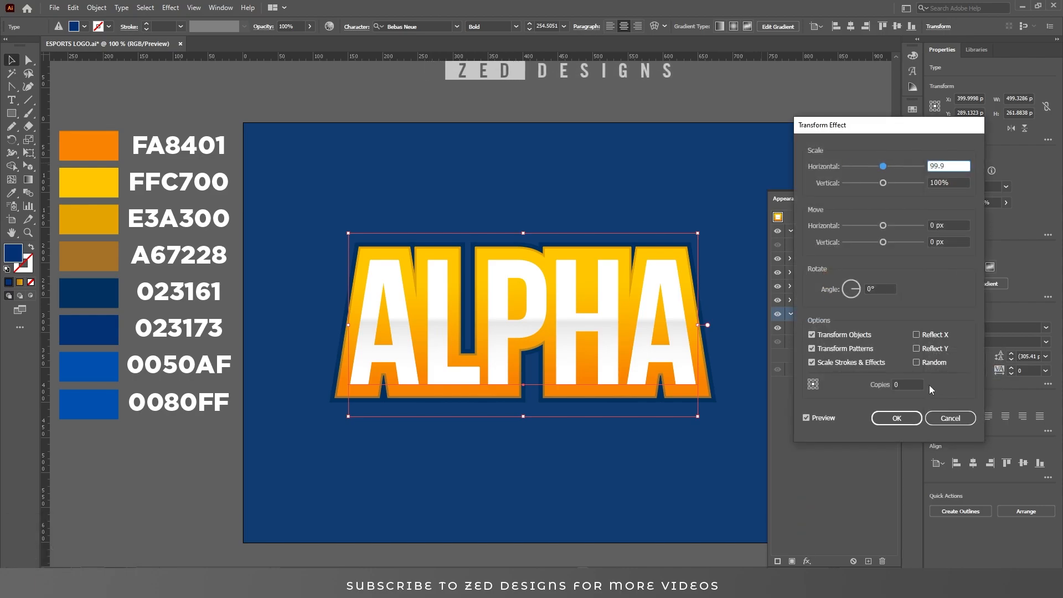
pyautogui.press('Tab')
pyautogui.press('Tab')
pyautogui.write('.3')
pyautogui.press('Tab')
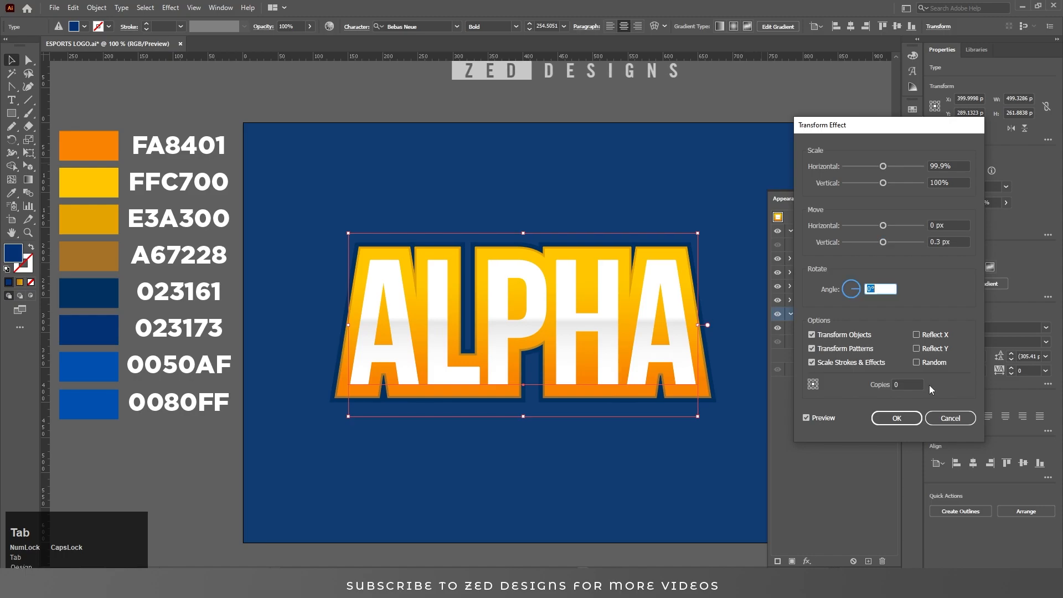
pyautogui.click(898, 386)
pyautogui.write('8')
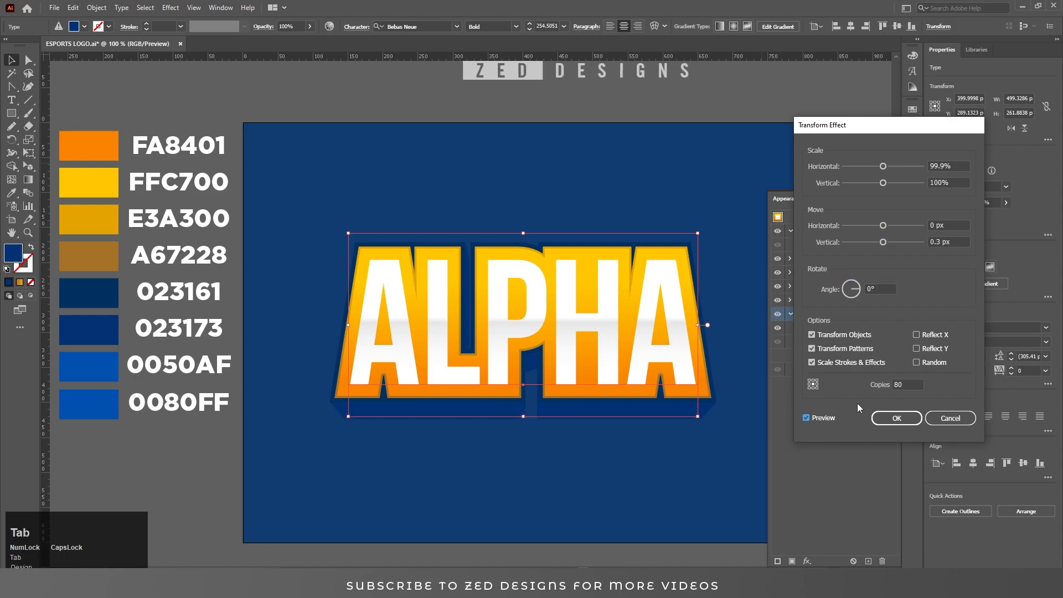
pyautogui.click(891, 420)
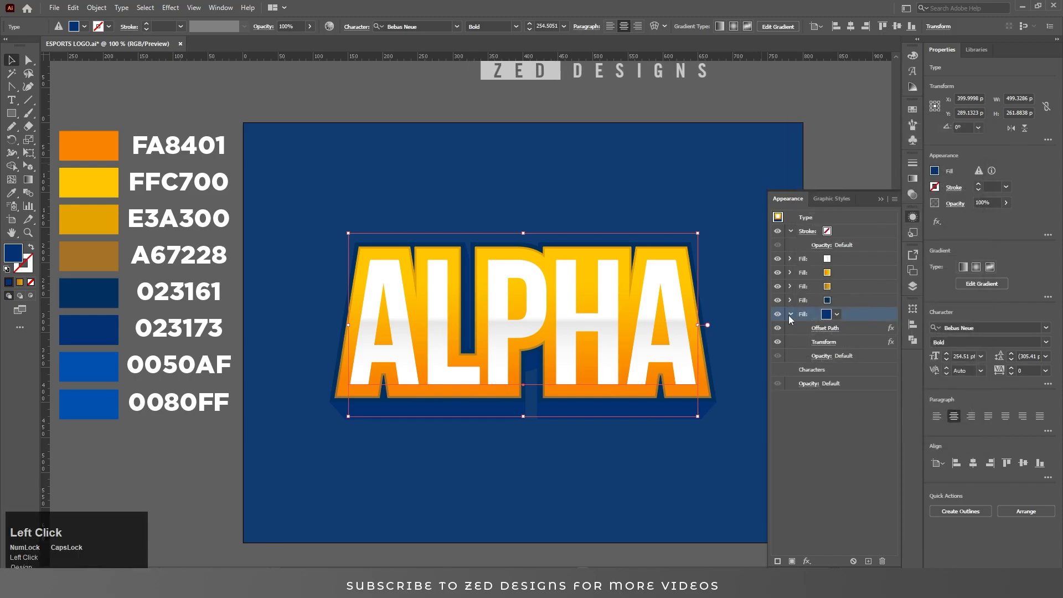
# - Add an Inner Glow effect to the lowest blue fill with glow colour 0050AF
pyautogui.click(851, 316)
pyautogui.click(807, 560)
pyautogui.moveTo(864, 385)
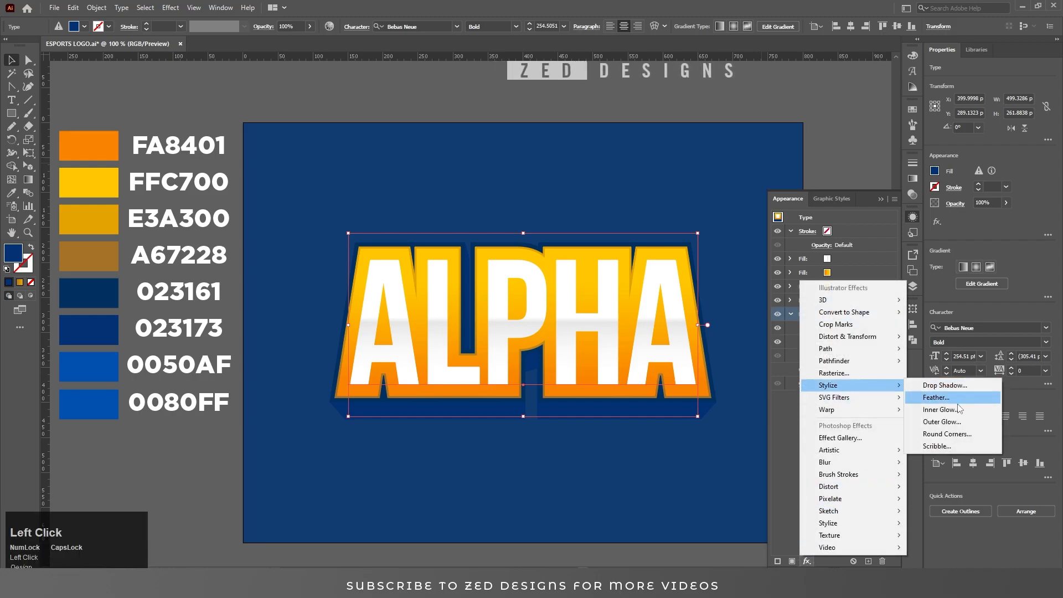
pyautogui.click(960, 412)
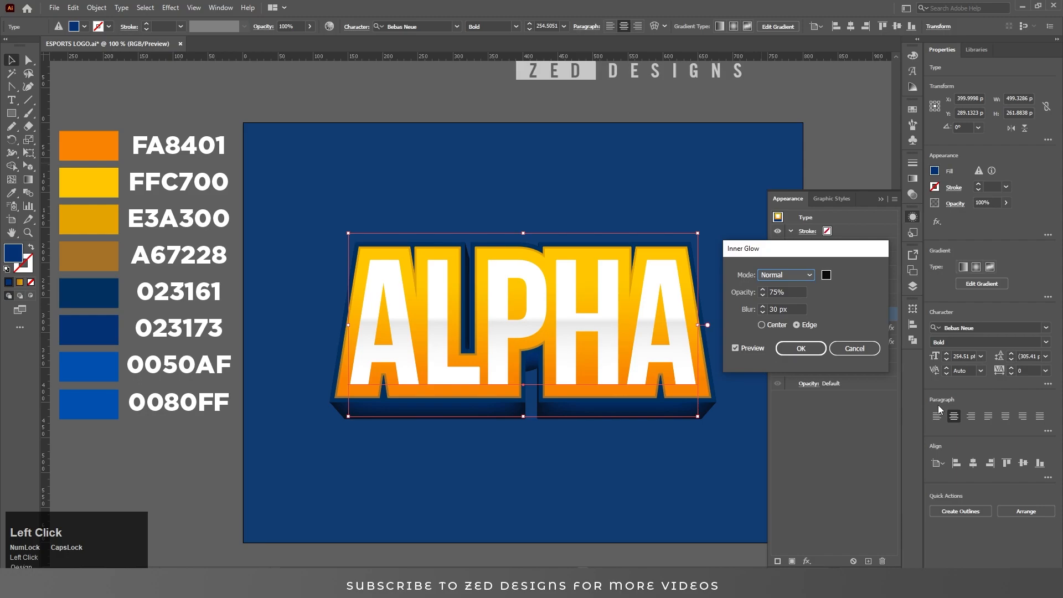
pyautogui.click(826, 274)
pyautogui.write('0050A')
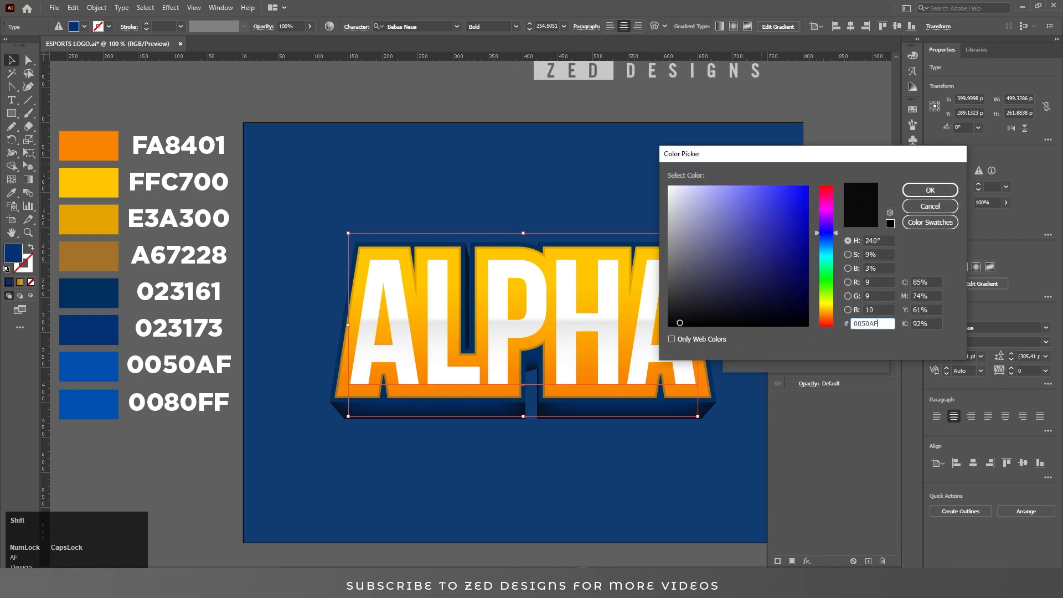
pyautogui.write('F')
pyautogui.press('Tab')
pyautogui.click(931, 190)
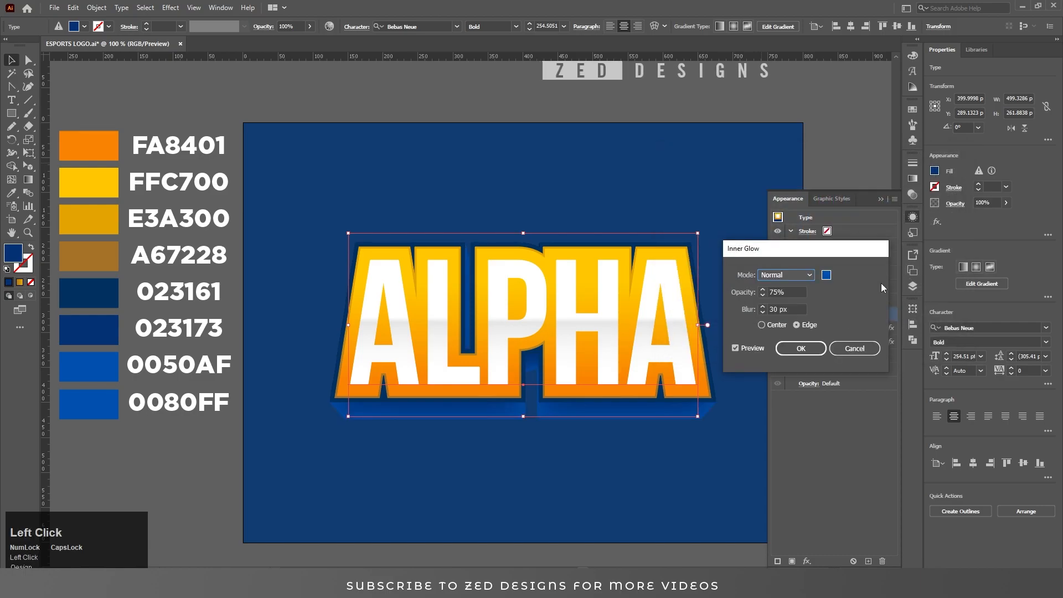
# - Set the inner glow's blend mode to Multiply and apply the effect
pyautogui.click(806, 275)
pyautogui.click(800, 302)
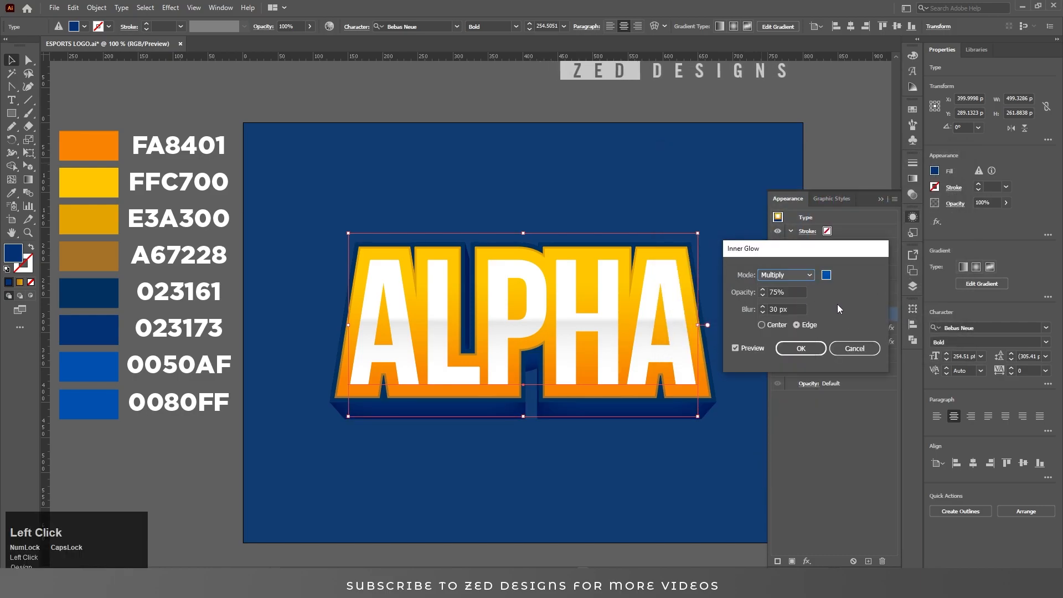
pyautogui.click(803, 309)
pyautogui.click(811, 352)
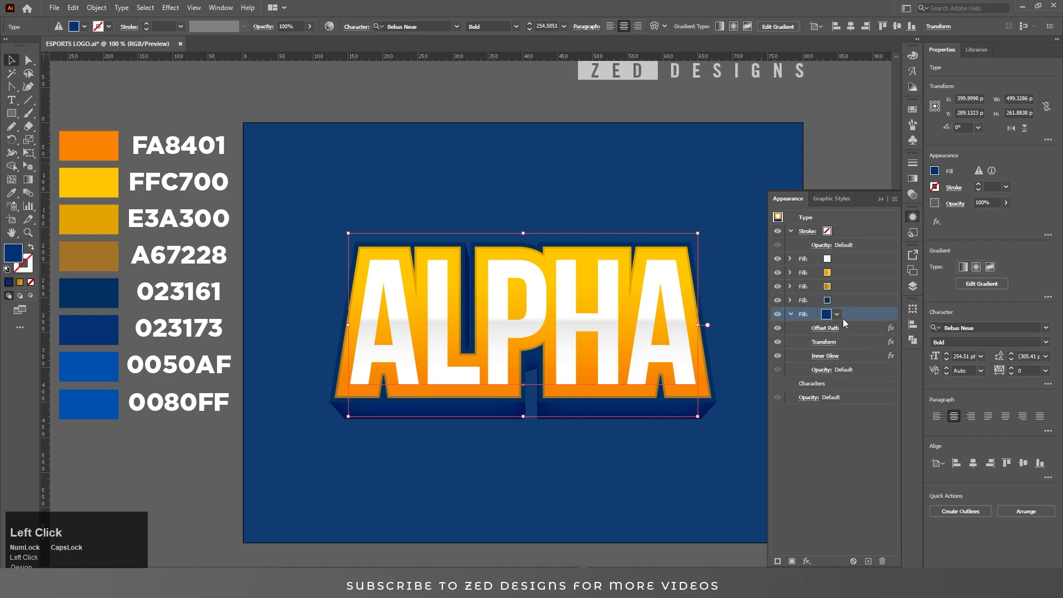
pyautogui.click(792, 314)
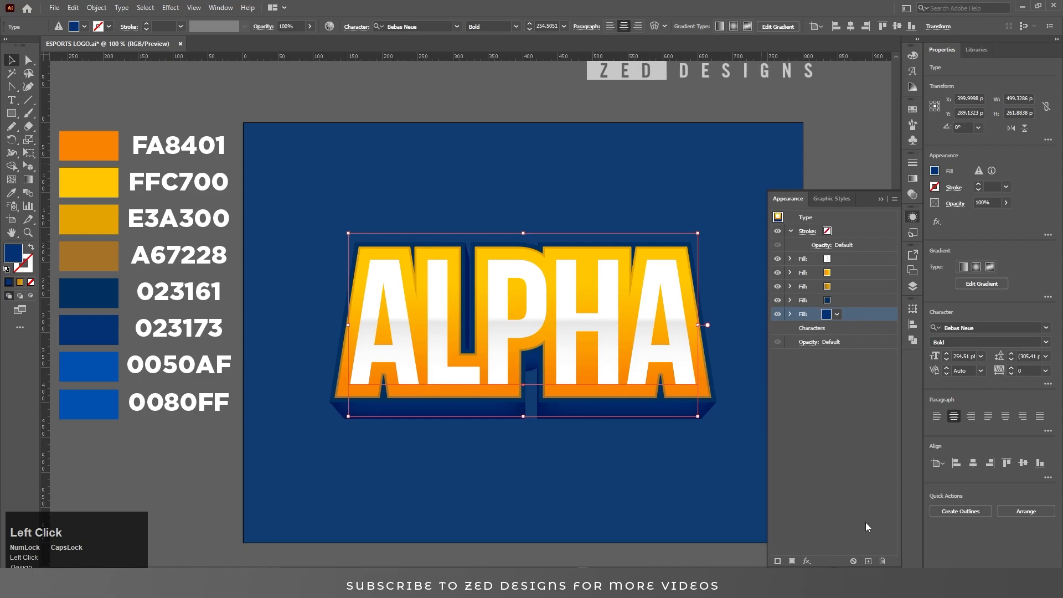
# - Add an Inner Glow effect to the upper dark blue fill with glow colour 0080FF
pyautogui.click(840, 298)
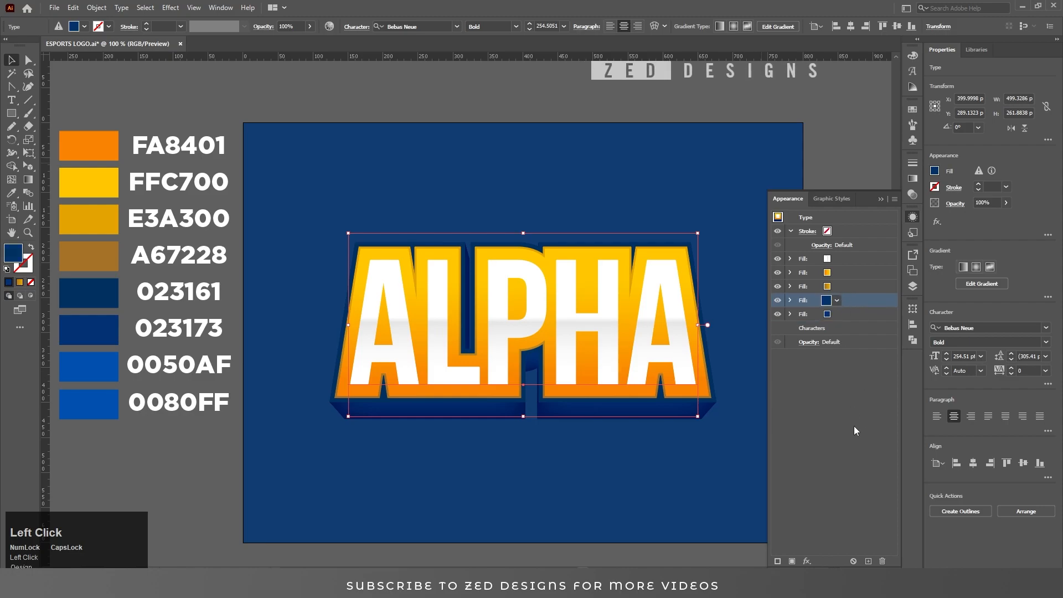
pyautogui.click(807, 562)
pyautogui.moveTo(869, 391)
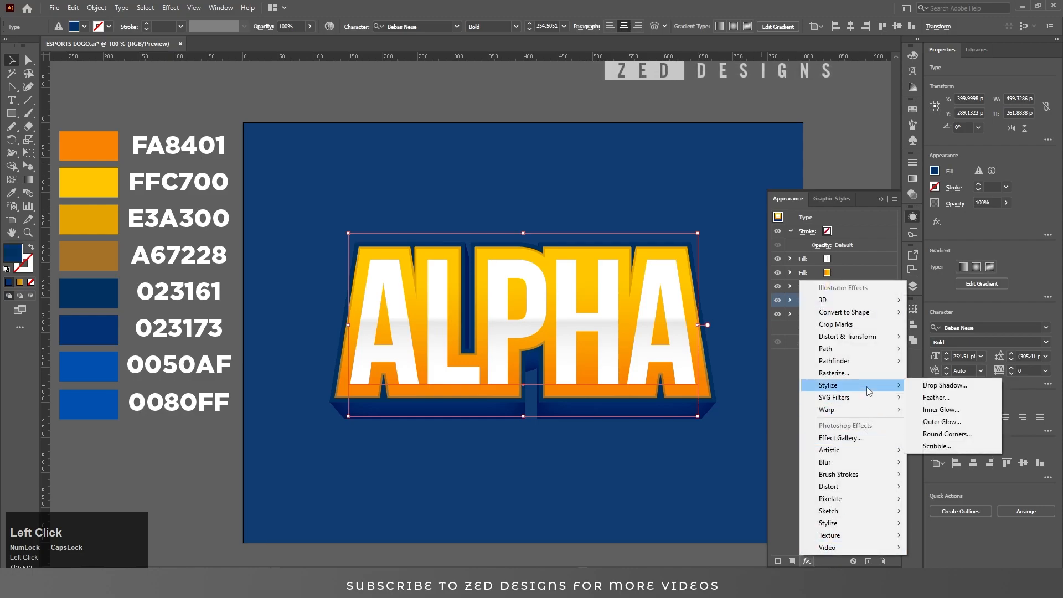
pyautogui.click(942, 410)
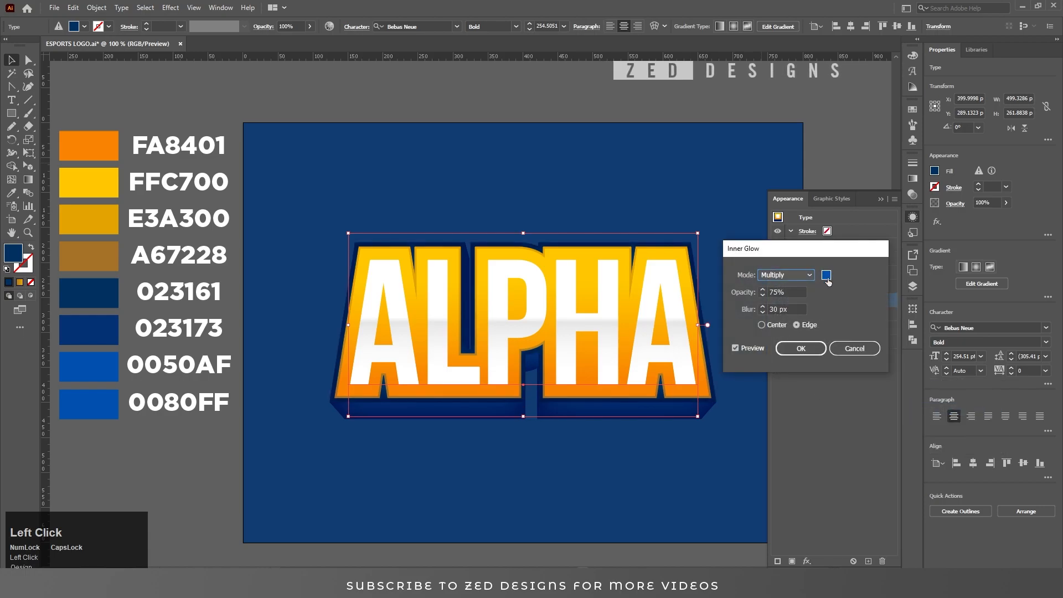
pyautogui.write('0080FF')
pyautogui.hotkey('shift', 'Tab')
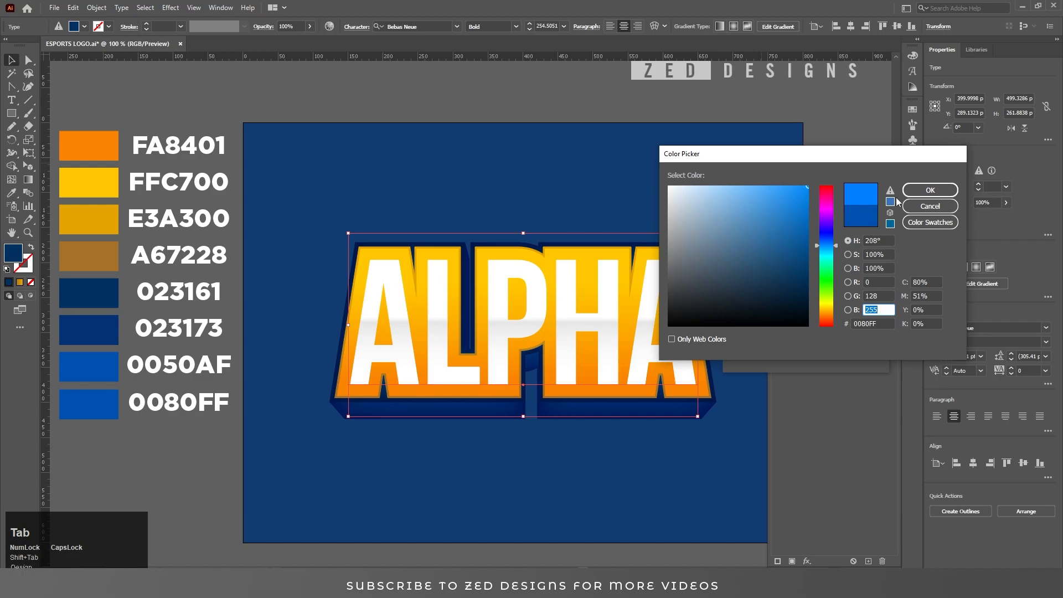
pyautogui.click(911, 190)
# - Set the inner glow to Normal mode with 60% opacity and 4 px blur, and apply it
pyautogui.click(784, 288)
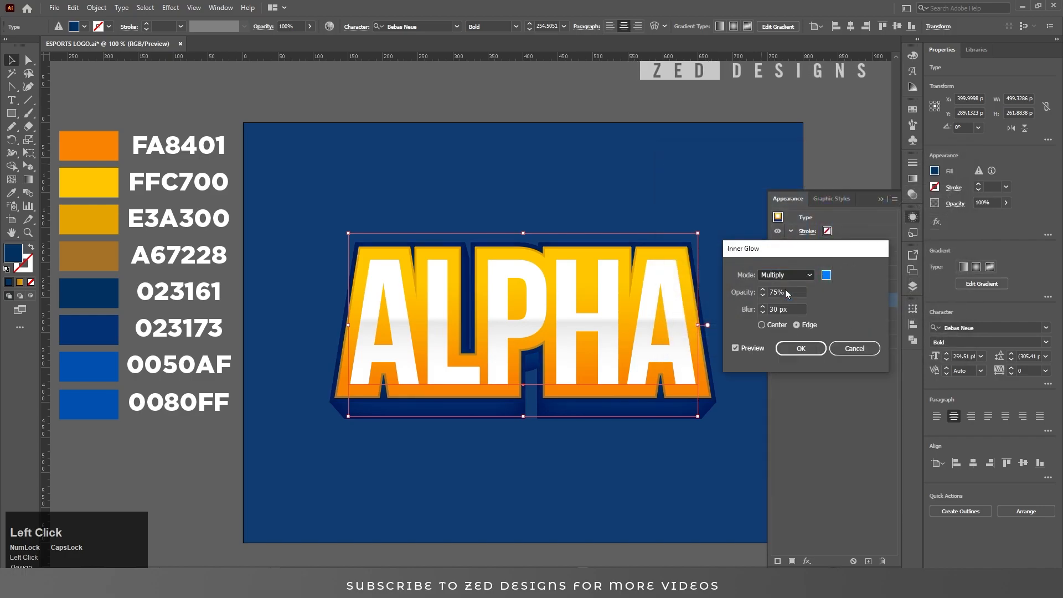
pyautogui.press('Tab')
pyautogui.press('Tab')
pyautogui.write('3')
pyautogui.press('Tab')
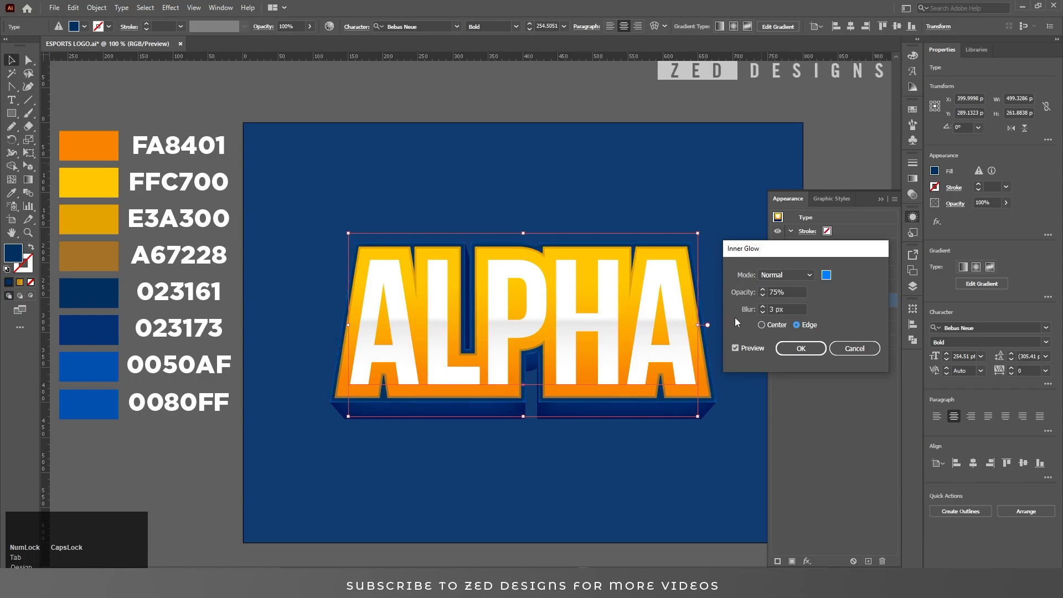
pyautogui.doubleClick(779, 292)
pyautogui.write('60')
pyautogui.press('Tab')
pyautogui.write('4')
pyautogui.press('Tab')
pyautogui.click(804, 349)
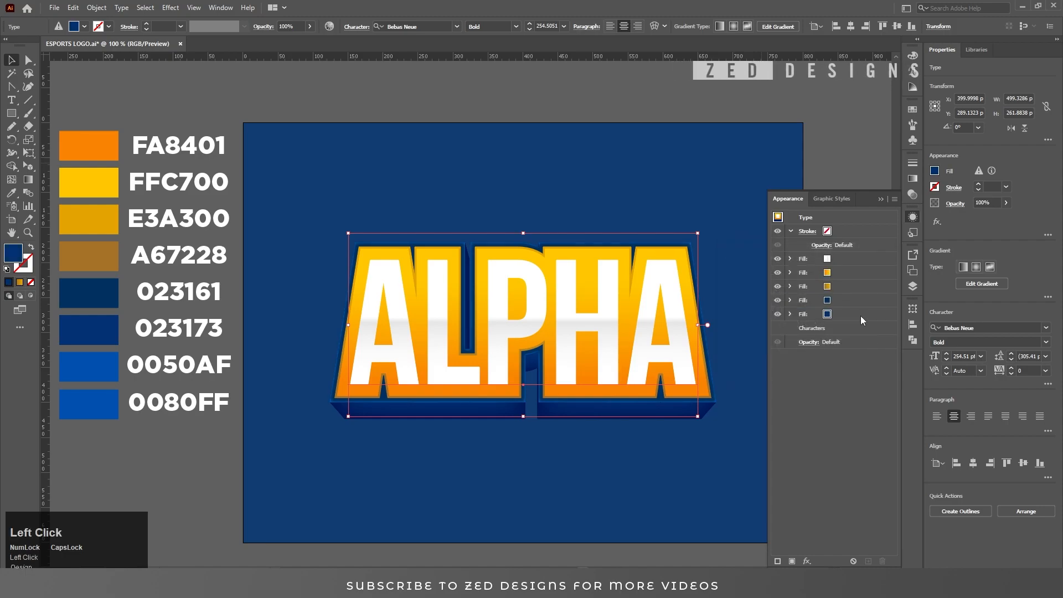
# - Duplicate the white gradient fill and colour the lower copy black
pyautogui.click(861, 315)
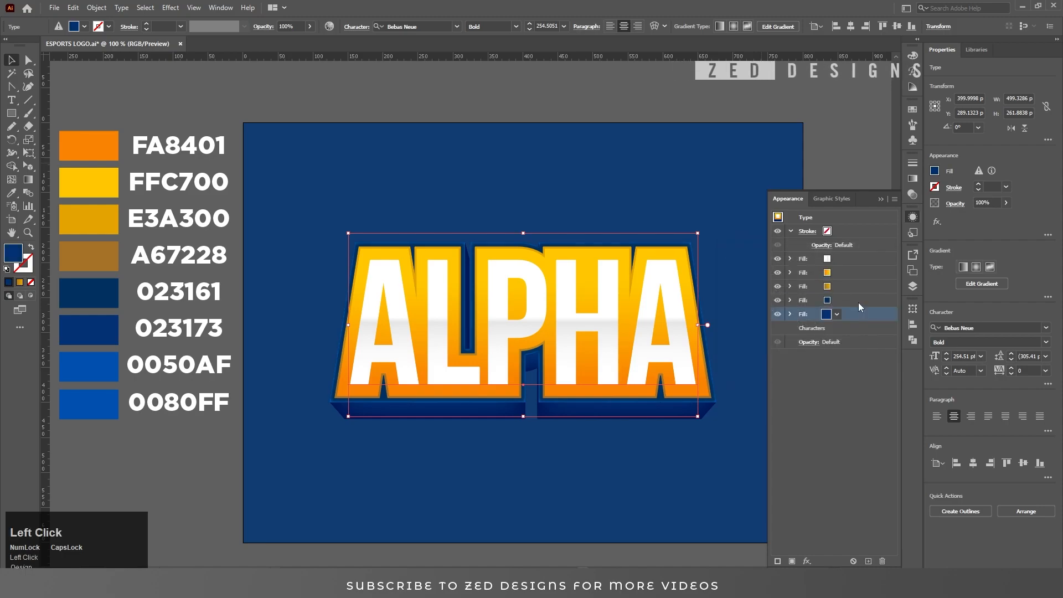
pyautogui.click(792, 231)
pyautogui.click(845, 245)
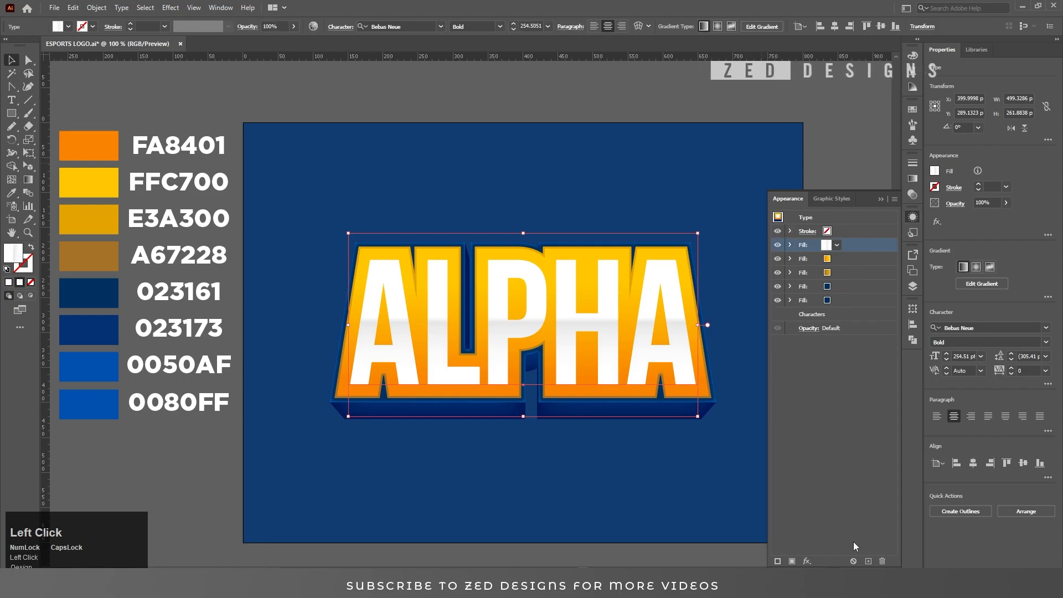
pyautogui.click(869, 561)
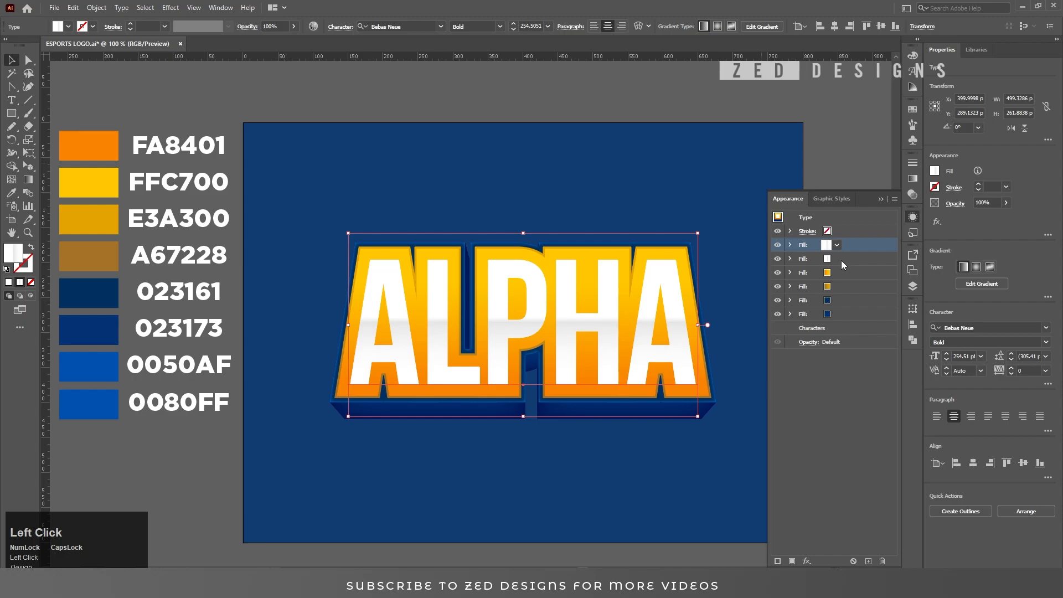
pyautogui.click(842, 260)
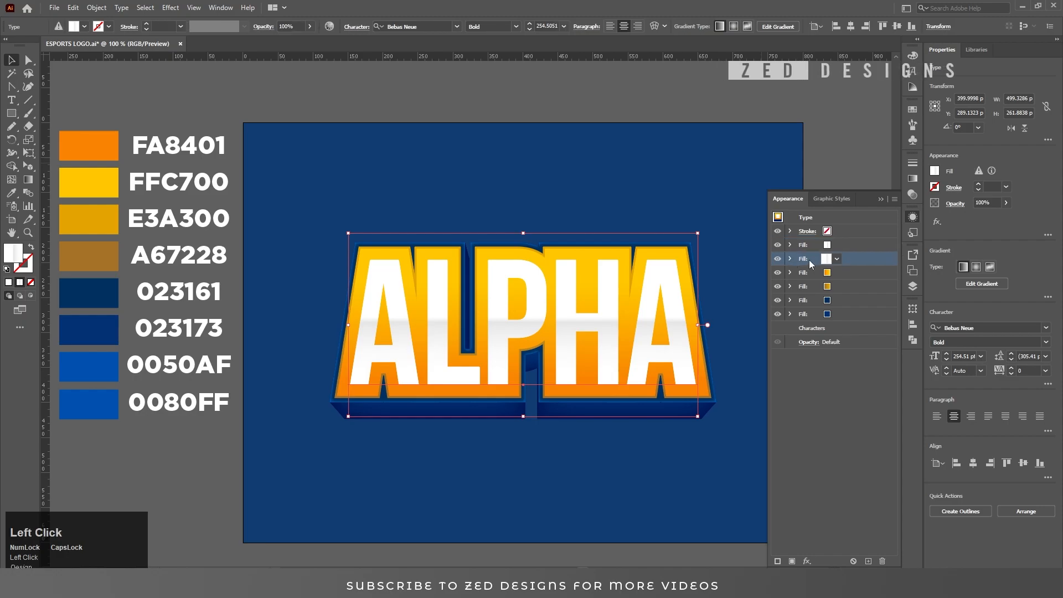
pyautogui.click(837, 259)
pyautogui.click(741, 281)
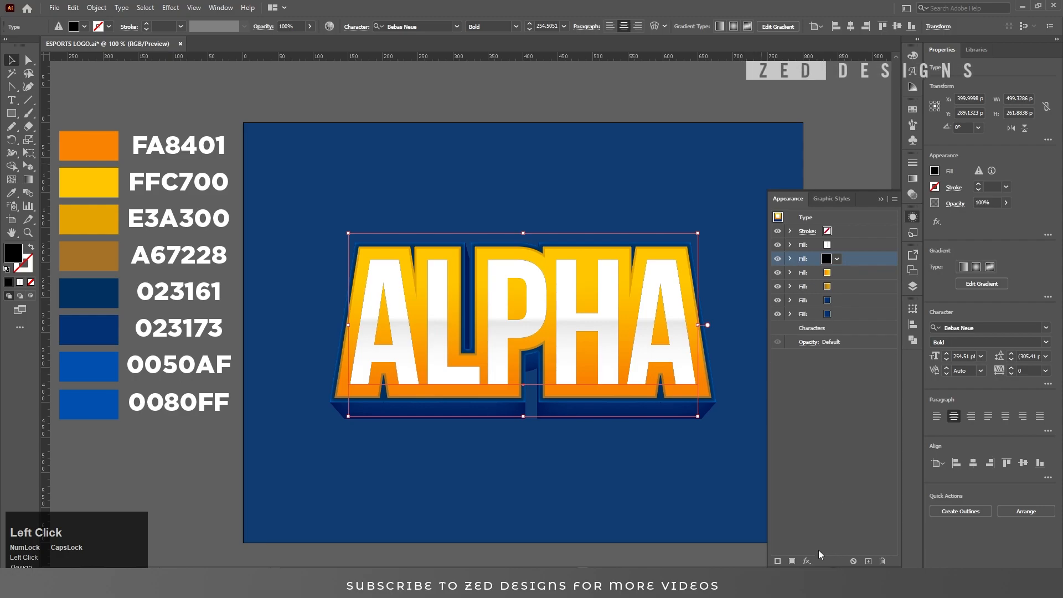
# - Add a Gaussian Blur effect with a 3 pixel radius to the black fill
pyautogui.click(807, 561)
pyautogui.moveTo(881, 462)
pyautogui.click(921, 464)
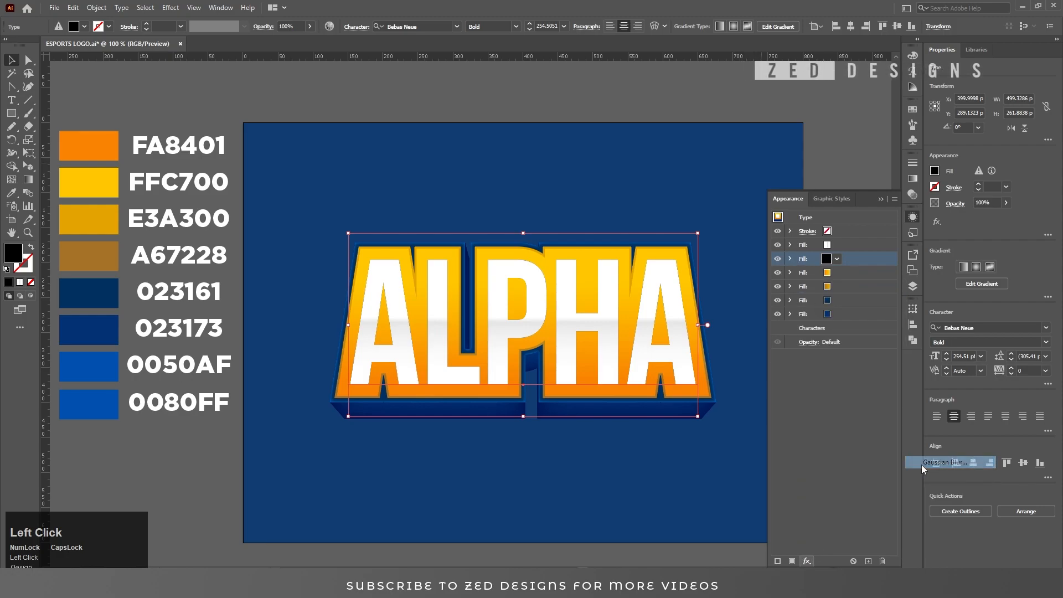
pyautogui.write('3')
pyautogui.press('Tab')
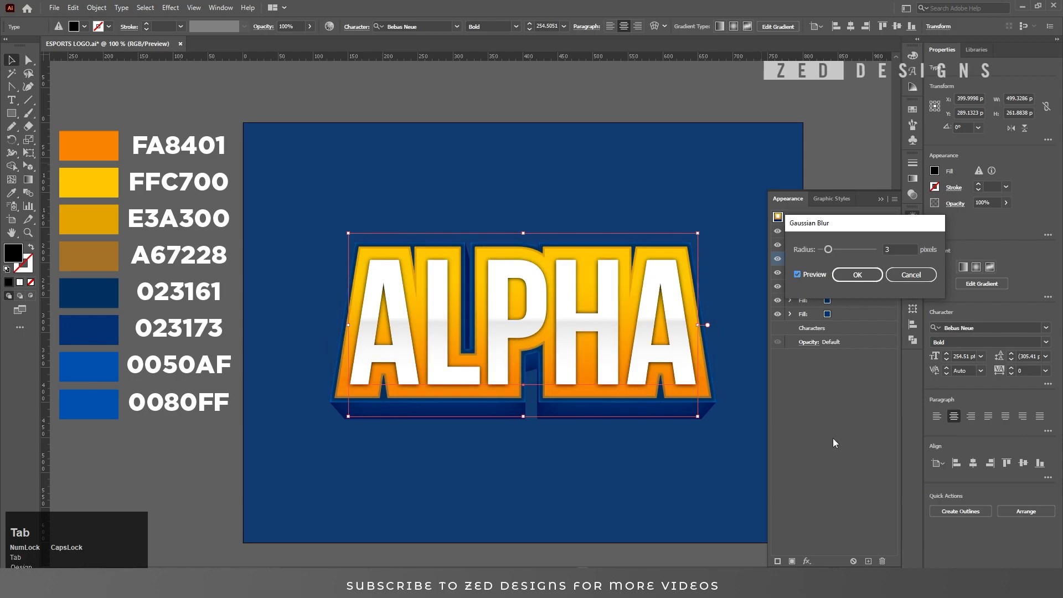
pyautogui.click(857, 276)
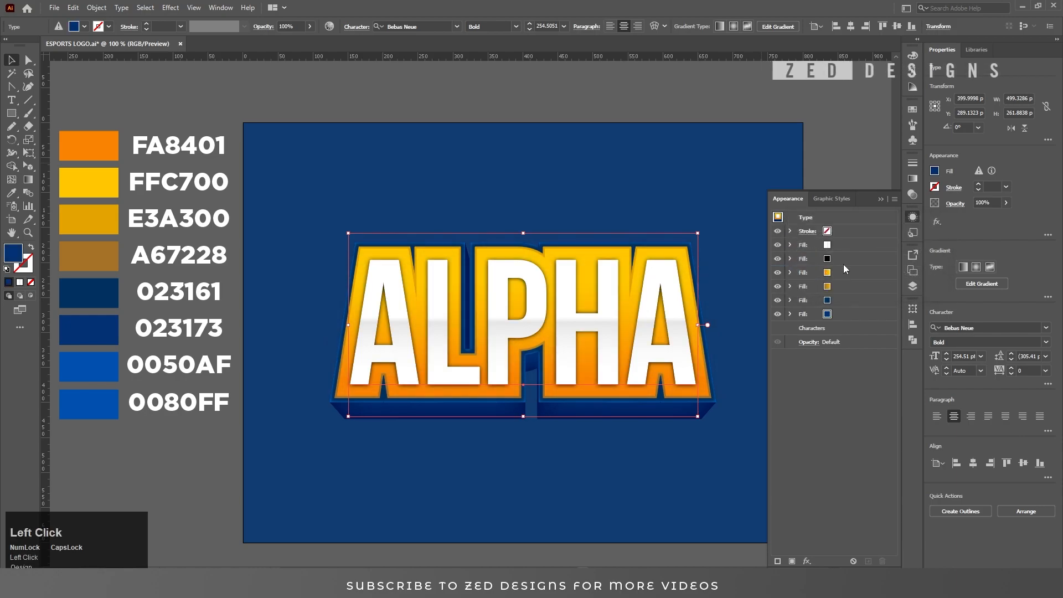
# - Add a Transform effect to the black fill that moves it 3 px horizontally and 3 px vertically
pyautogui.click(807, 561)
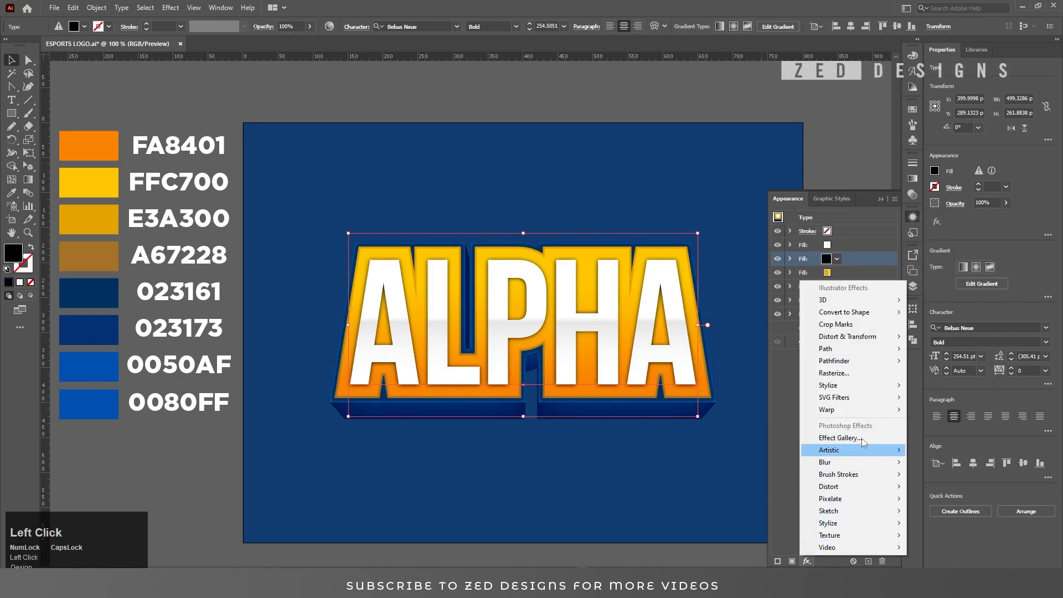
pyautogui.moveTo(882, 337)
pyautogui.click(943, 373)
pyautogui.press('Tab')
pyautogui.press('Tab')
pyautogui.write('3')
pyautogui.press('Tab')
pyautogui.write('3')
pyautogui.press('Tab')
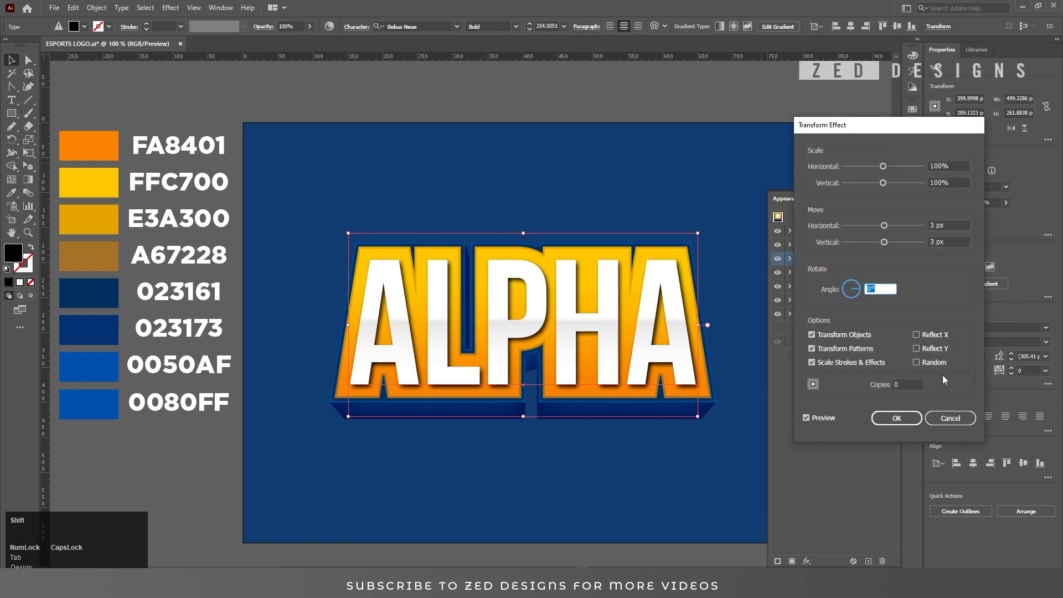
pyautogui.click(900, 415)
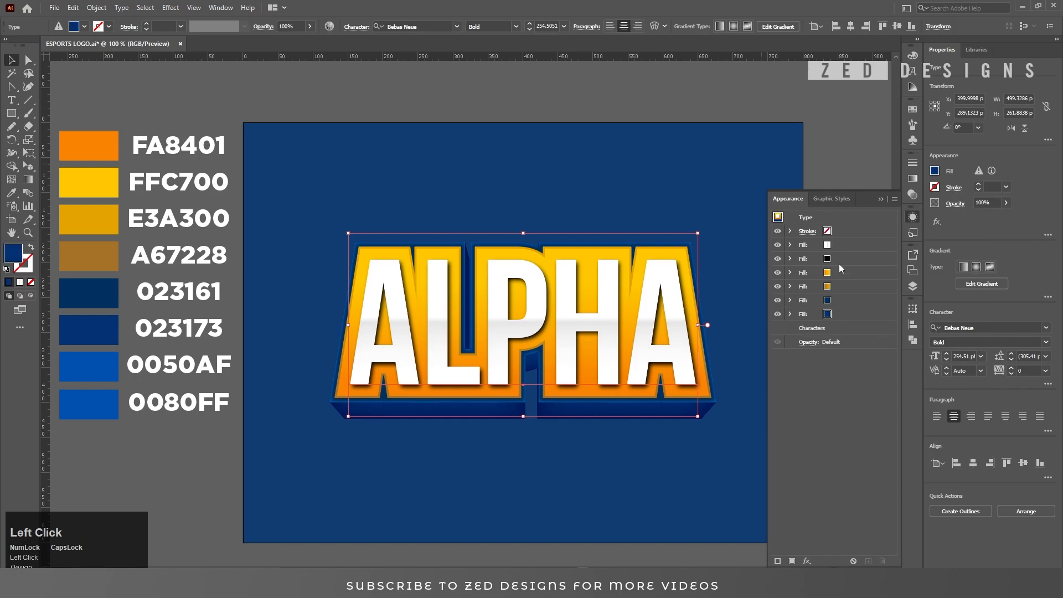
# - Set the black fill's opacity to 70% and collapse its attributes
pyautogui.click(790, 259)
pyautogui.click(817, 301)
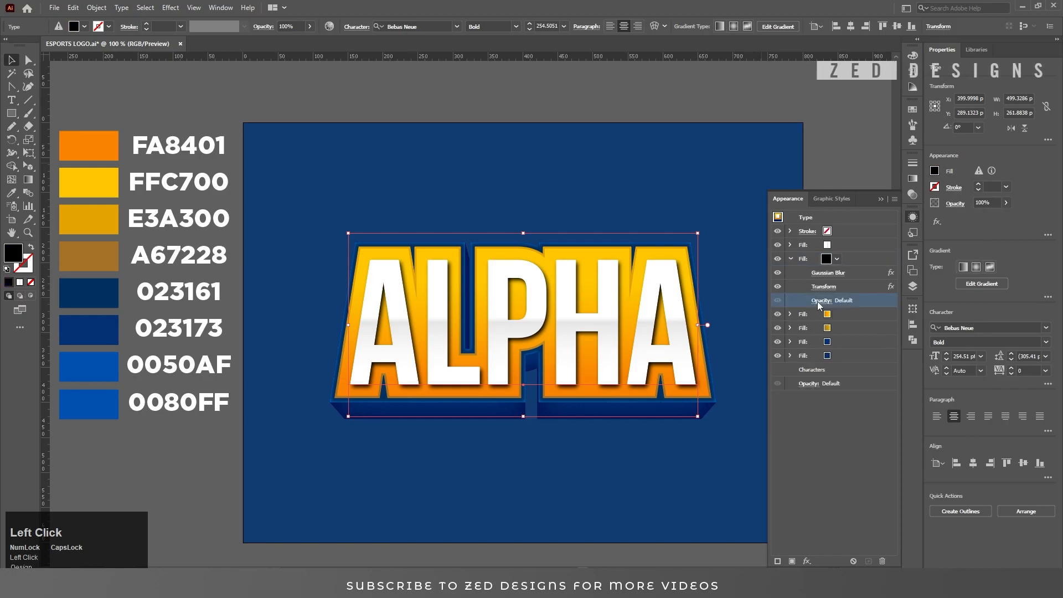
pyautogui.write('70')
pyautogui.press('Tab')
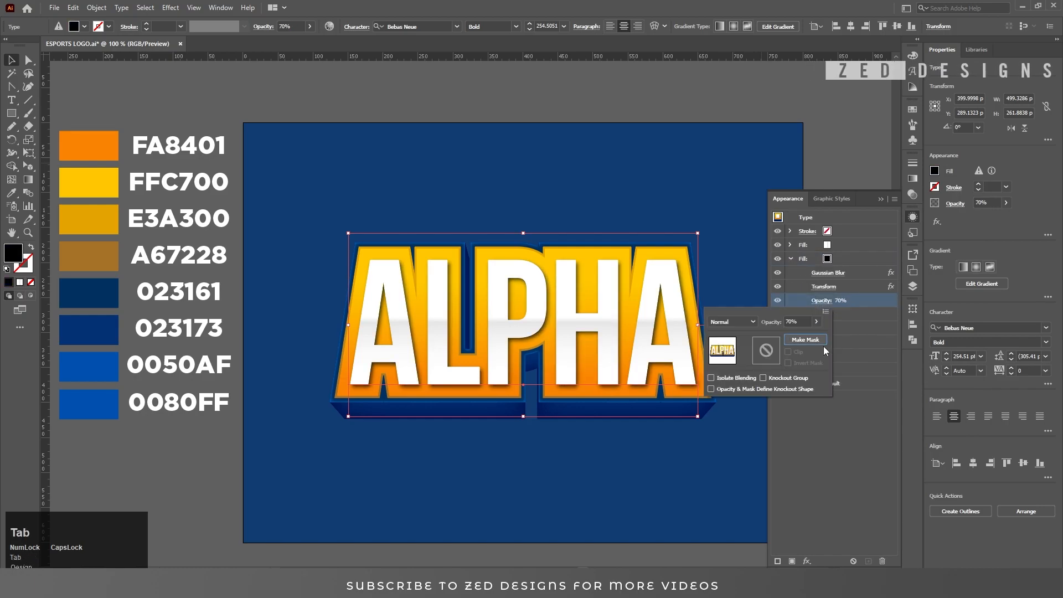
pyautogui.click(842, 443)
pyautogui.click(792, 259)
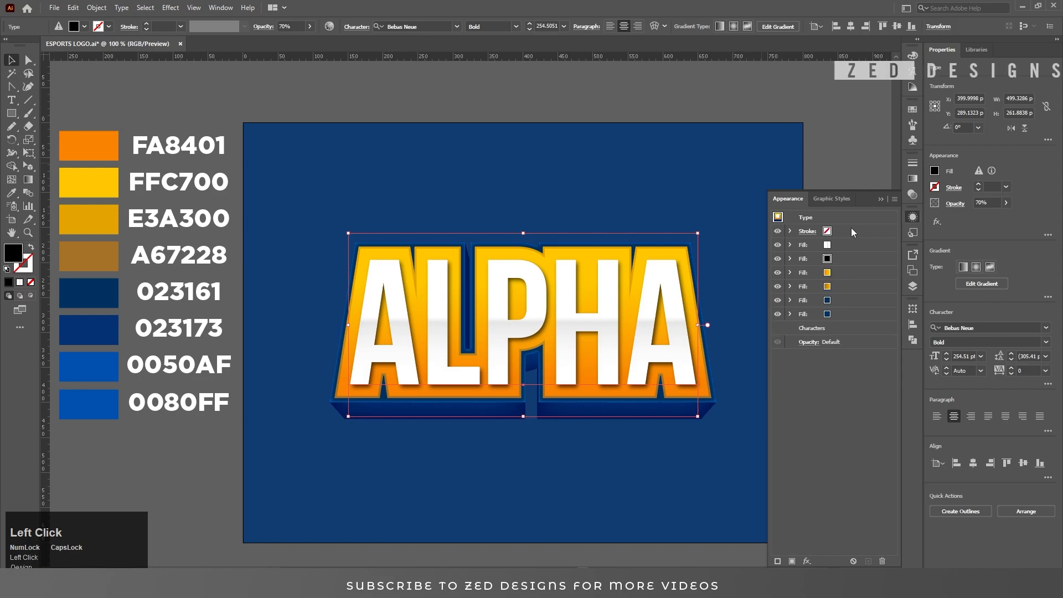
# - Add a Warp effect to the whole text object and choose the Arc Lower style
pyautogui.click(808, 561)
pyautogui.moveTo(825, 408)
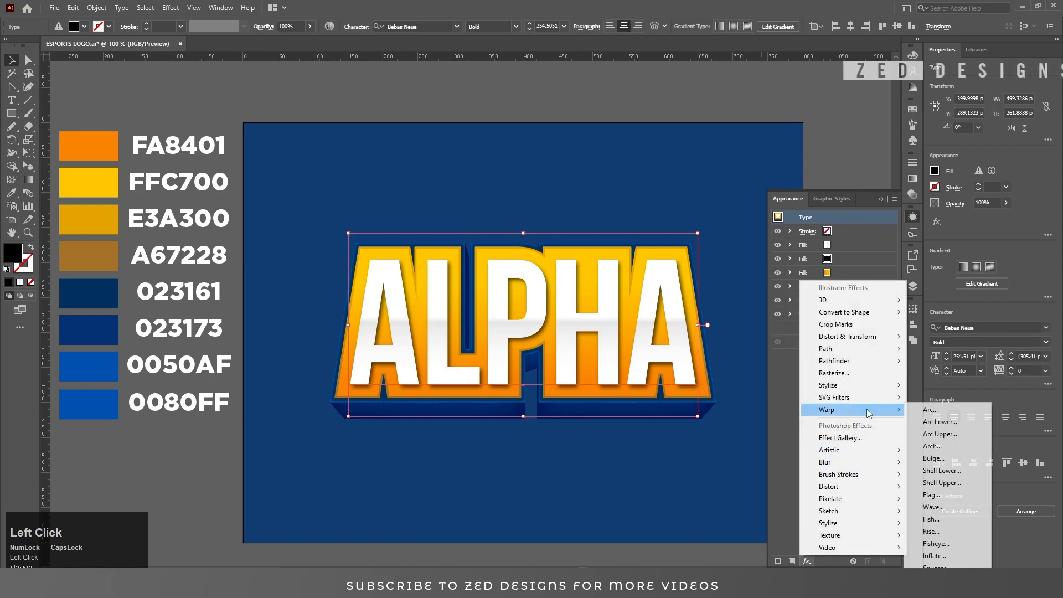
pyautogui.click(911, 410)
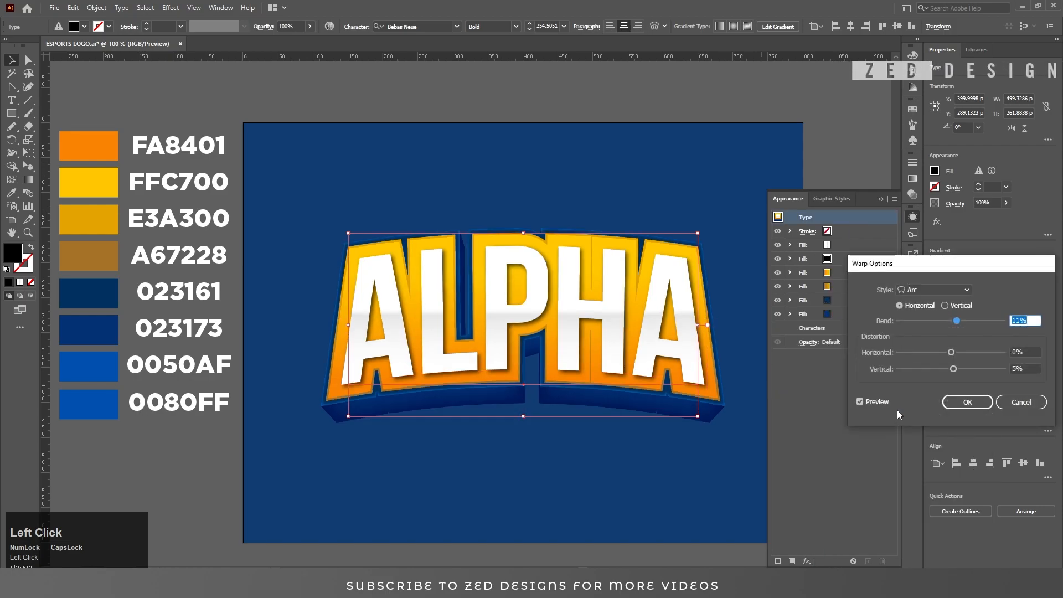
pyautogui.click(946, 289)
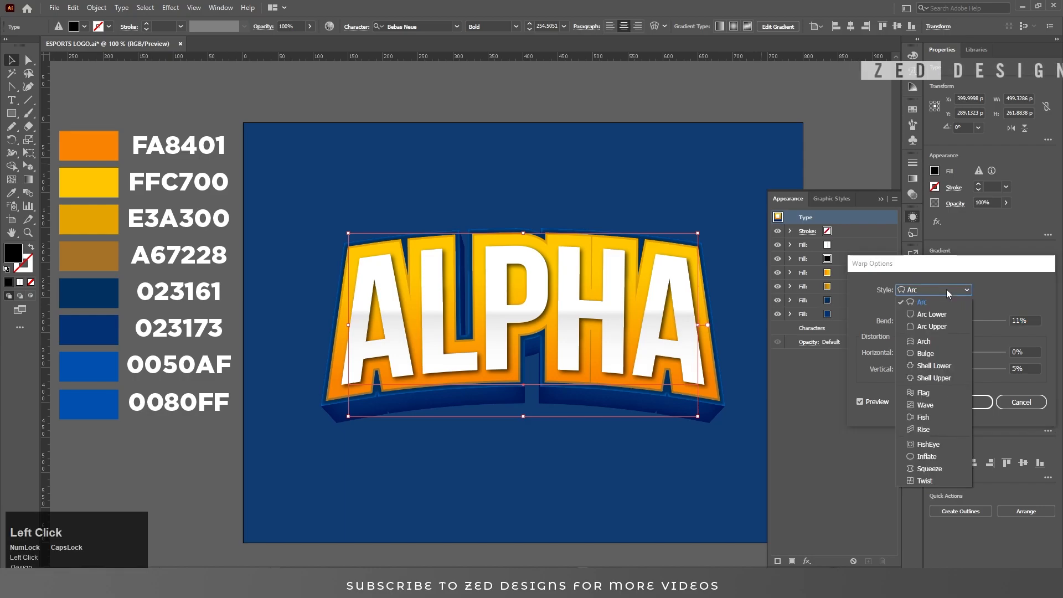
pyautogui.click(939, 314)
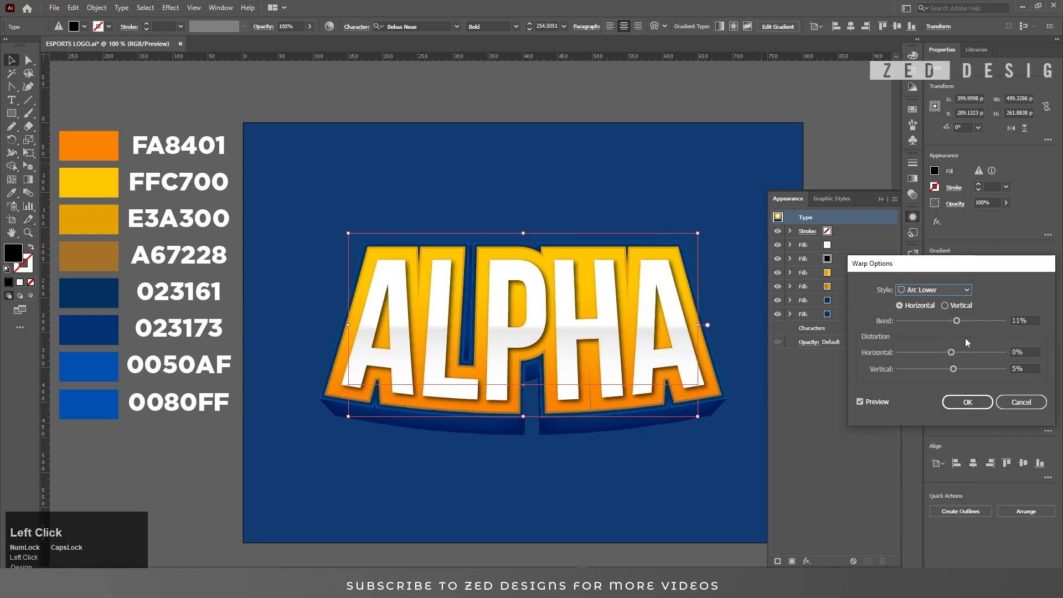
# - Set the Arc Lower warp's bend to -11% and apply the effect
pyautogui.doubleClick(1021, 322)
pyautogui.write('-8')
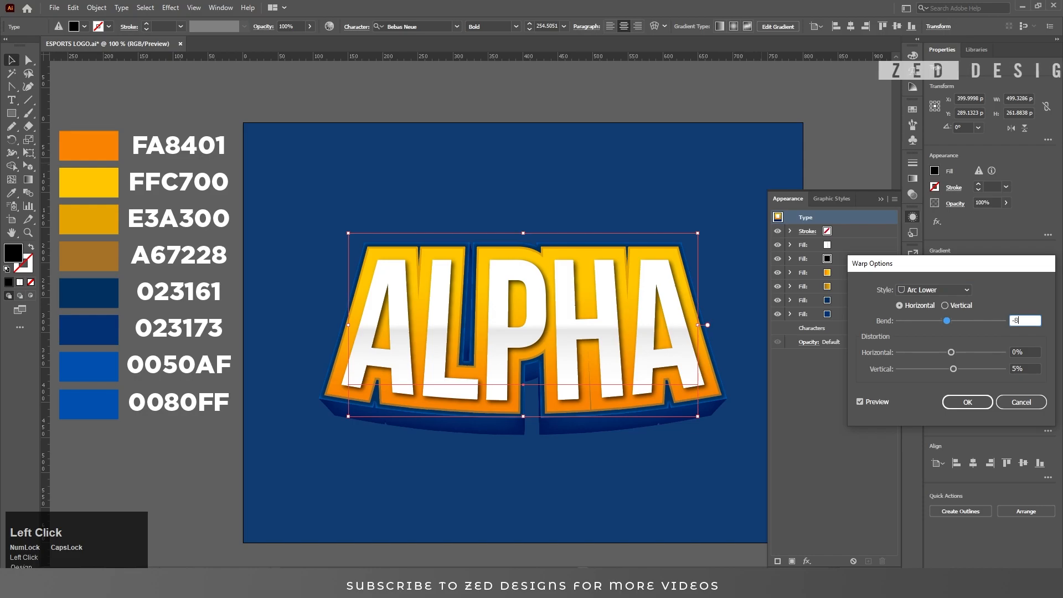
pyautogui.press('Tab')
pyautogui.hotkey('shift', 'Tab')
pyautogui.write('-10')
pyautogui.press('Tab')
pyautogui.hotkey('shift', 'Tab')
pyautogui.write('-11')
pyautogui.press('Tab')
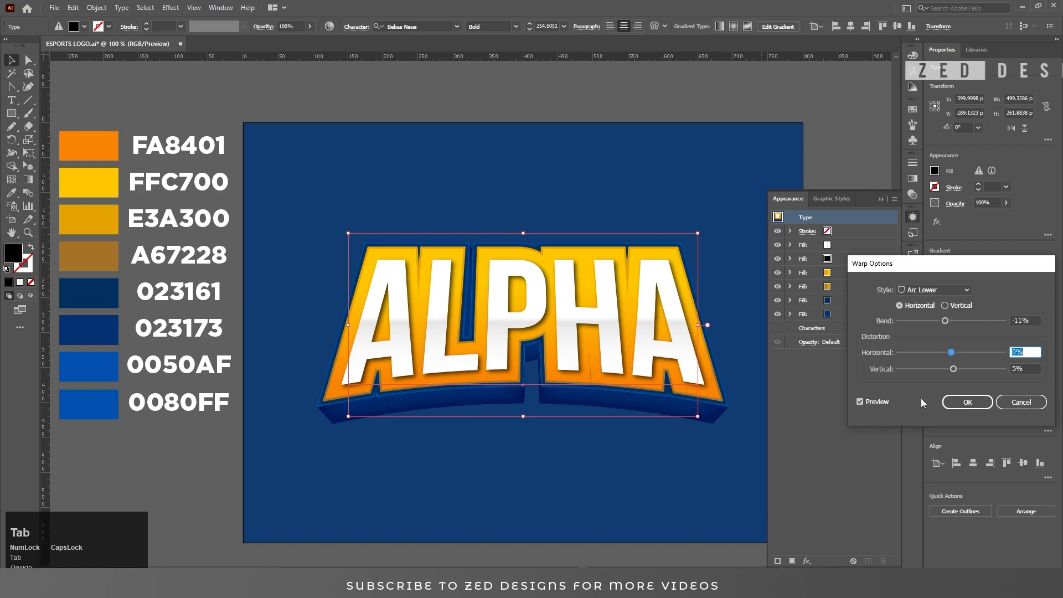
pyautogui.click(967, 402)
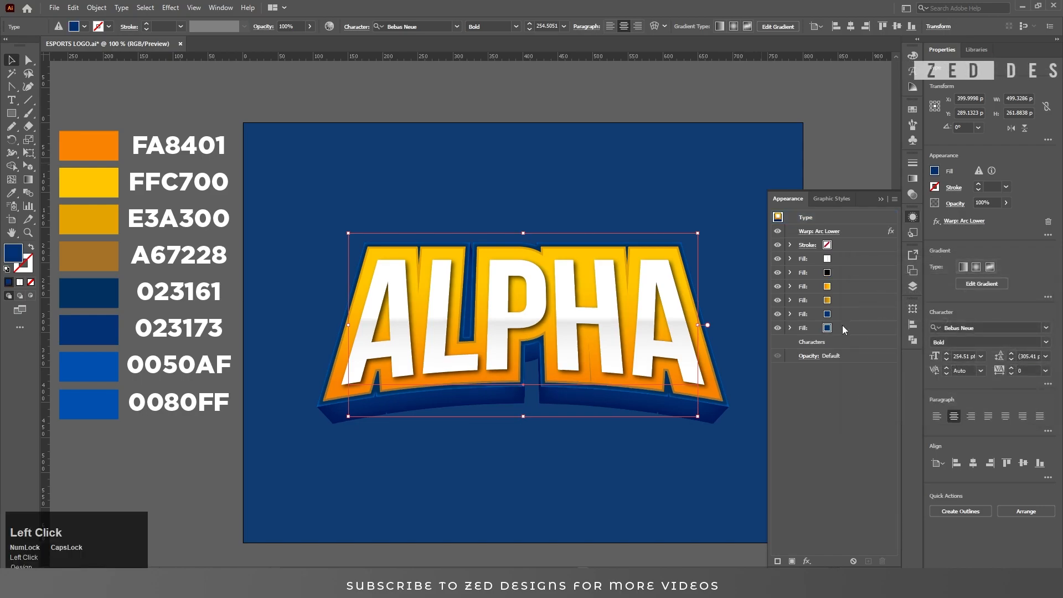
# - Duplicate the upper dark blue fill, colour the copy red and move it above the white fill
pyautogui.click(841, 315)
pyautogui.click(870, 561)
pyautogui.click(837, 314)
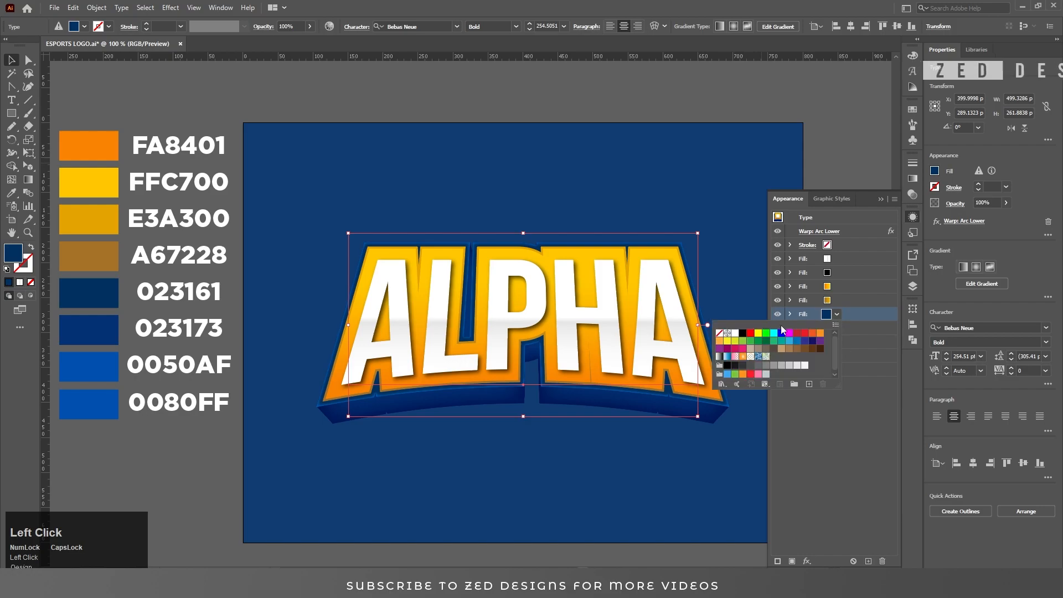
pyautogui.click(748, 336)
pyautogui.moveTo(852, 316); pyautogui.dragTo(851, 258)
# - Add a Transform effect to the red fill with 90% horizontal scale and a 30 px vertical move
pyautogui.click(807, 561)
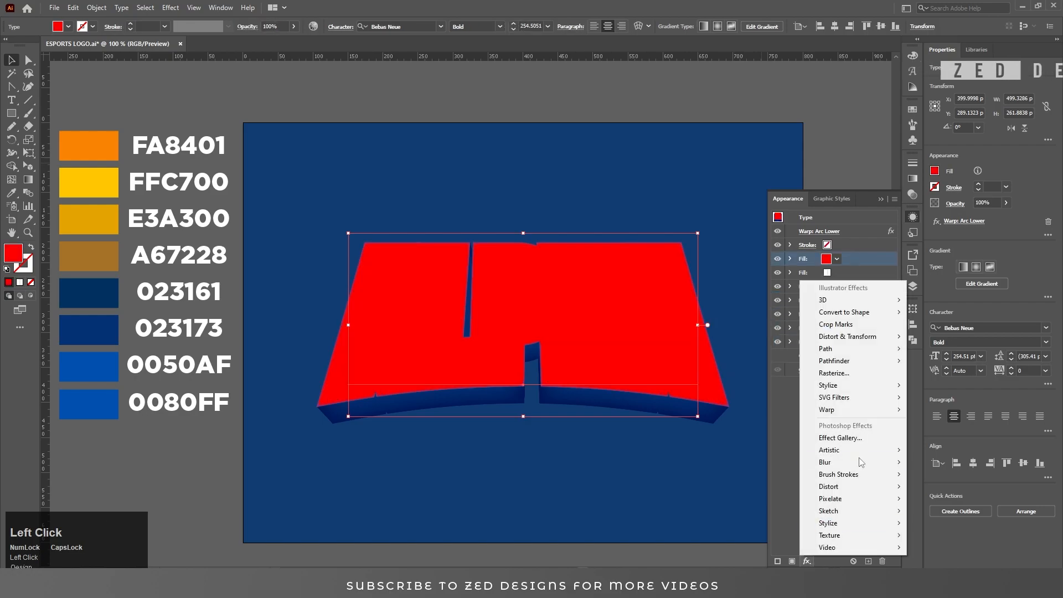
pyautogui.moveTo(880, 336)
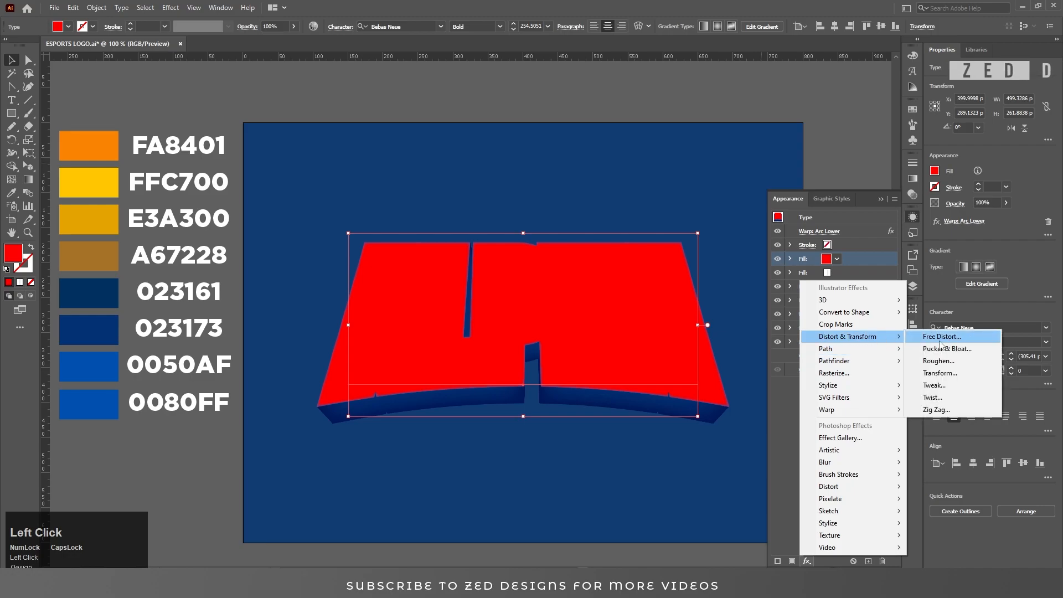
pyautogui.click(940, 373)
pyautogui.write('97')
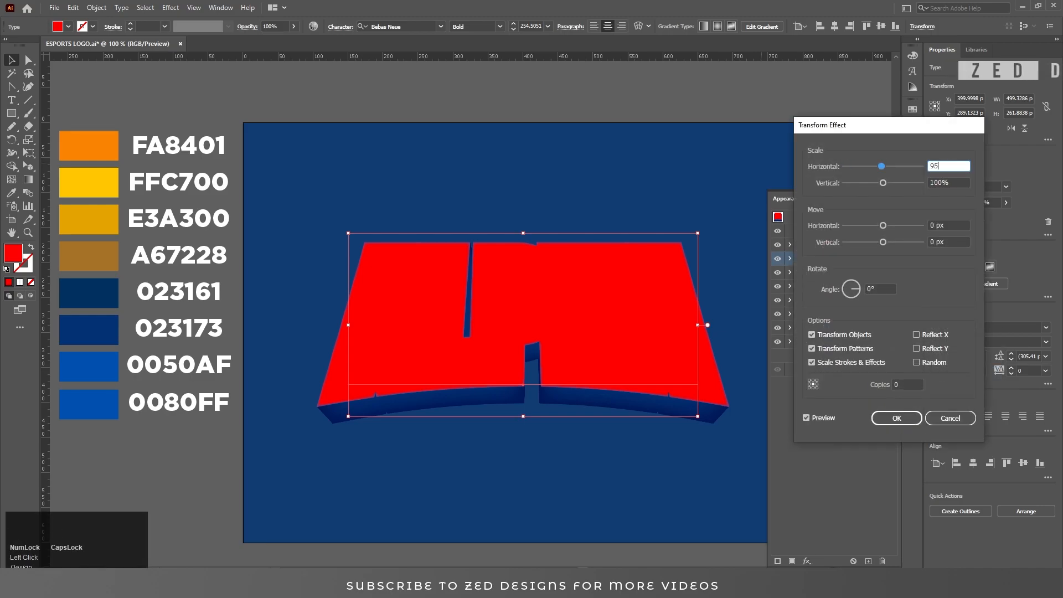
pyautogui.press('Tab')
pyautogui.hotkey('shift', 'Tab')
pyautogui.write('90')
pyautogui.press('Tab')
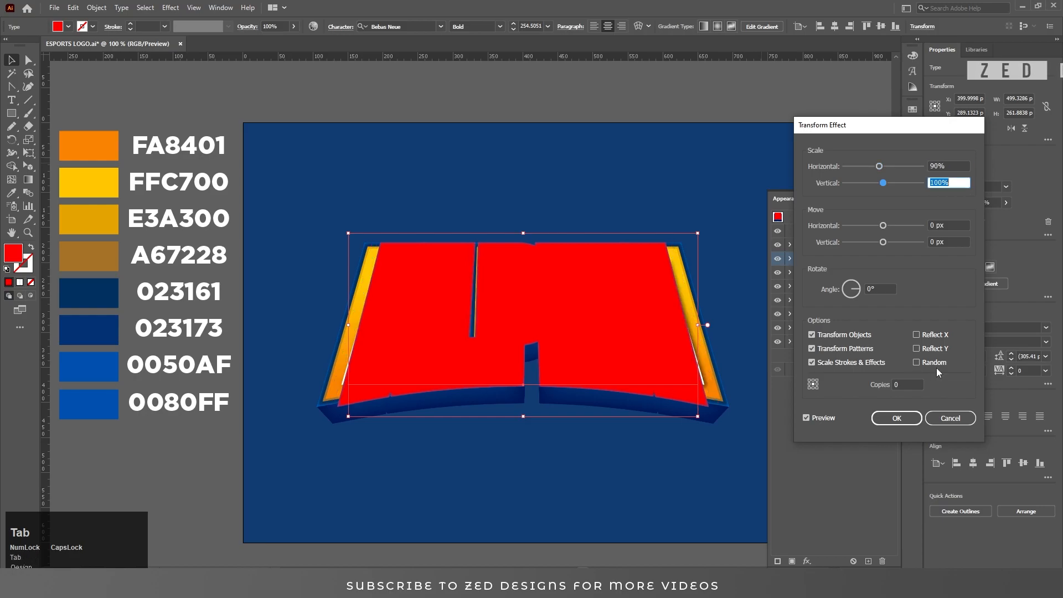
pyautogui.press('Tab')
pyautogui.press('Tab')
pyautogui.write('30')
pyautogui.press('Tab')
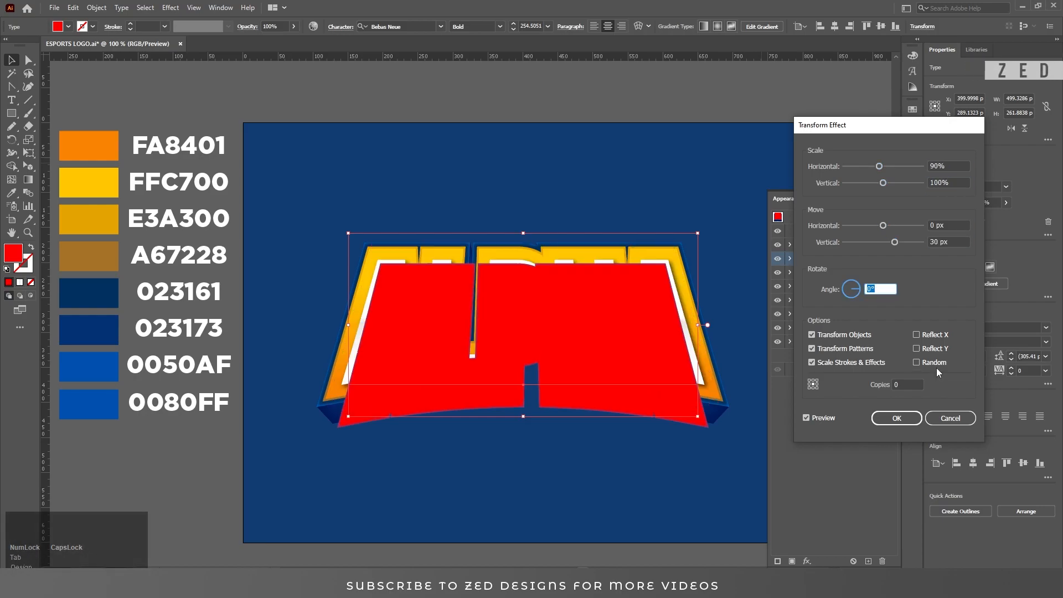
pyautogui.click(896, 418)
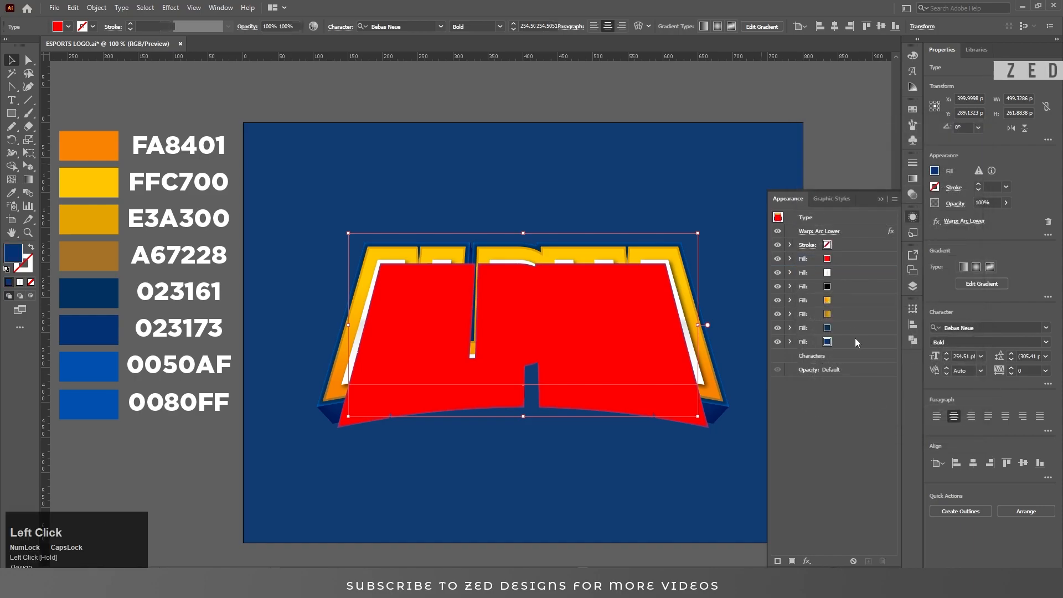
# - Move the red fill to the bottom of the fill stack and recolour it black
pyautogui.moveTo(852, 264); pyautogui.dragTo(852, 340)
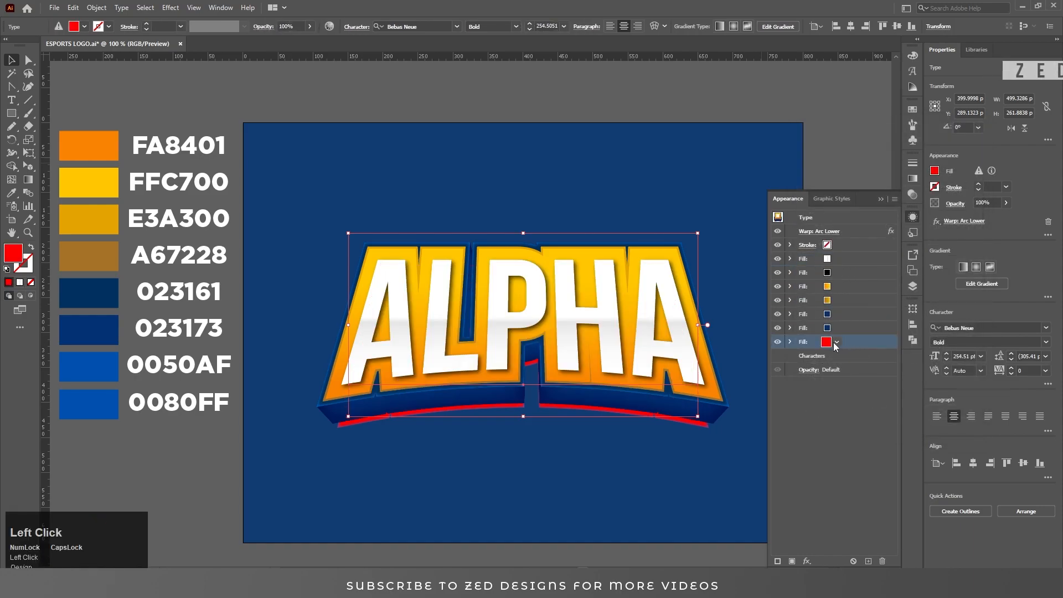
pyautogui.click(837, 343)
pyautogui.click(743, 360)
pyautogui.click(859, 436)
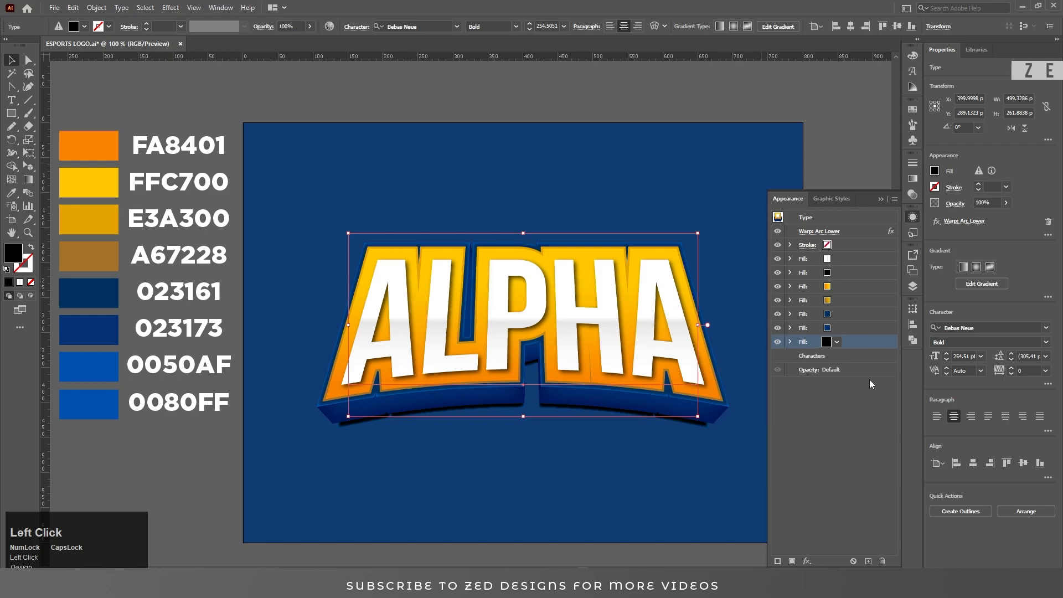
# - Edit the bottom black fill's Transform effect to a 40 px vertical move and 85% horizontal scale
pyautogui.click(791, 342)
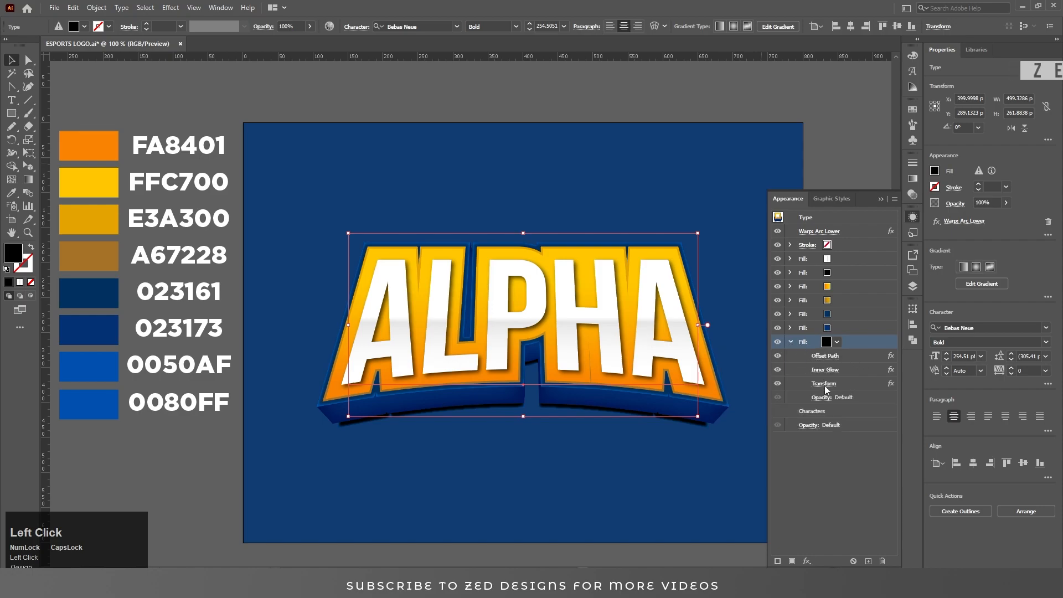
pyautogui.click(825, 384)
pyautogui.press('Tab')
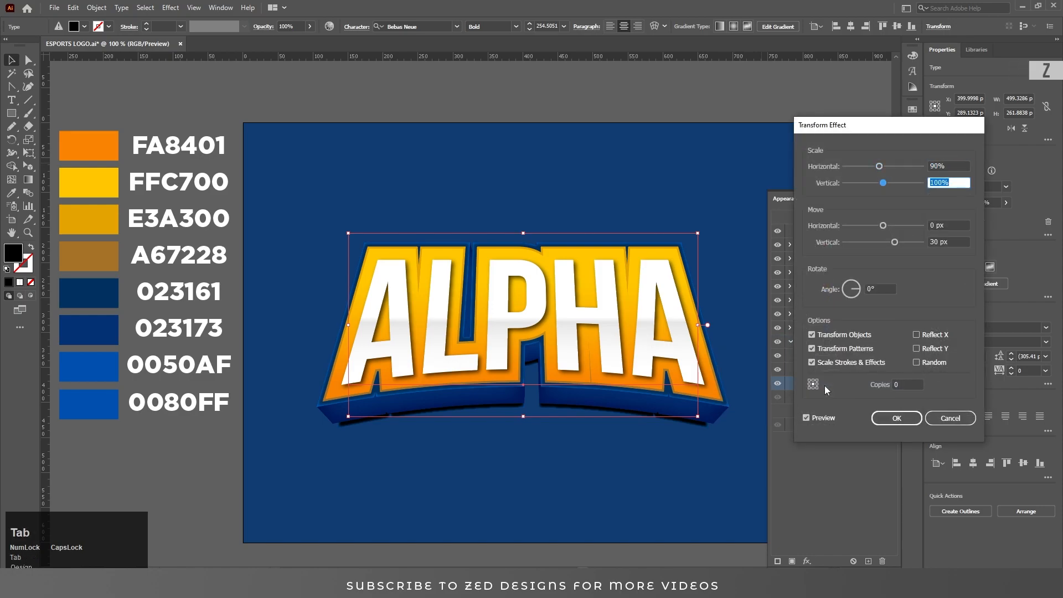
pyautogui.press('Tab')
pyautogui.press('Tab')
pyautogui.write('40')
pyautogui.press('Tab')
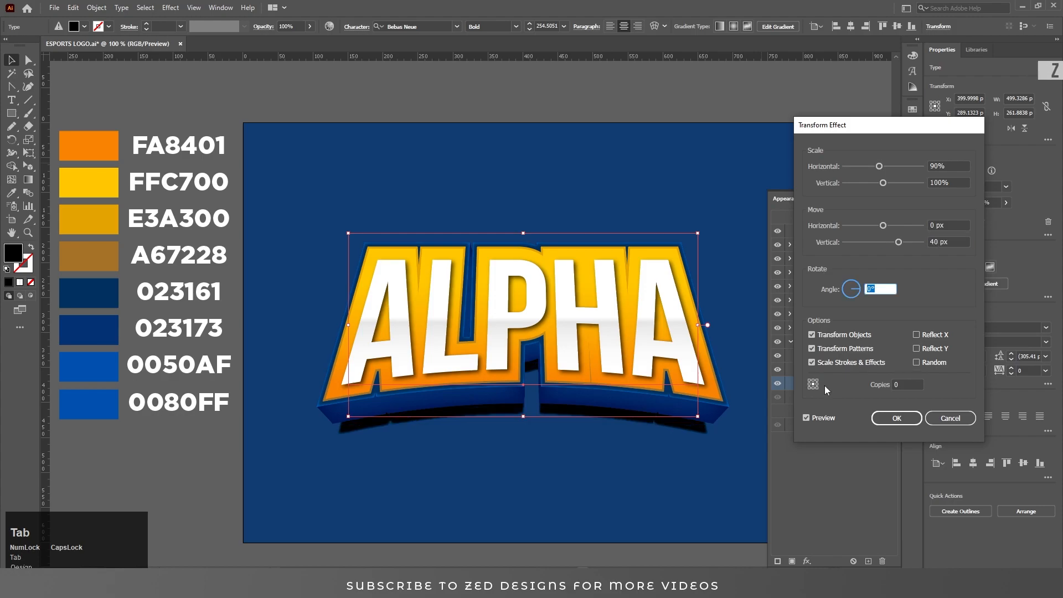
pyautogui.click(950, 166)
pyautogui.write('85')
pyautogui.press('Tab')
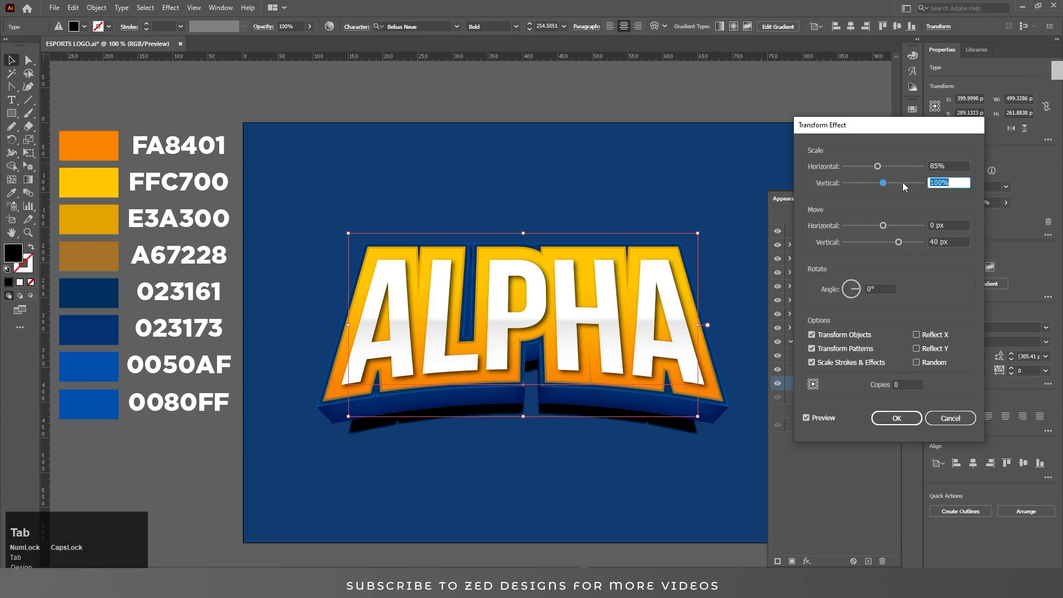
pyautogui.click(897, 418)
# - Add a Gaussian Blur effect with a 20 pixel radius to the bottom black fill
pyautogui.click(850, 344)
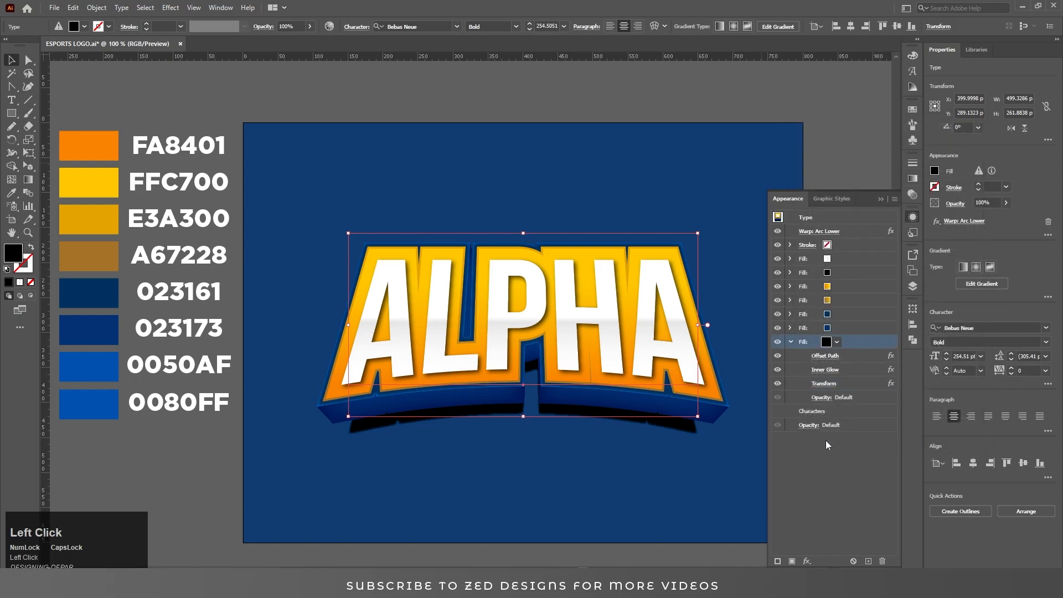
pyautogui.click(808, 561)
pyautogui.moveTo(903, 463)
pyautogui.click(944, 462)
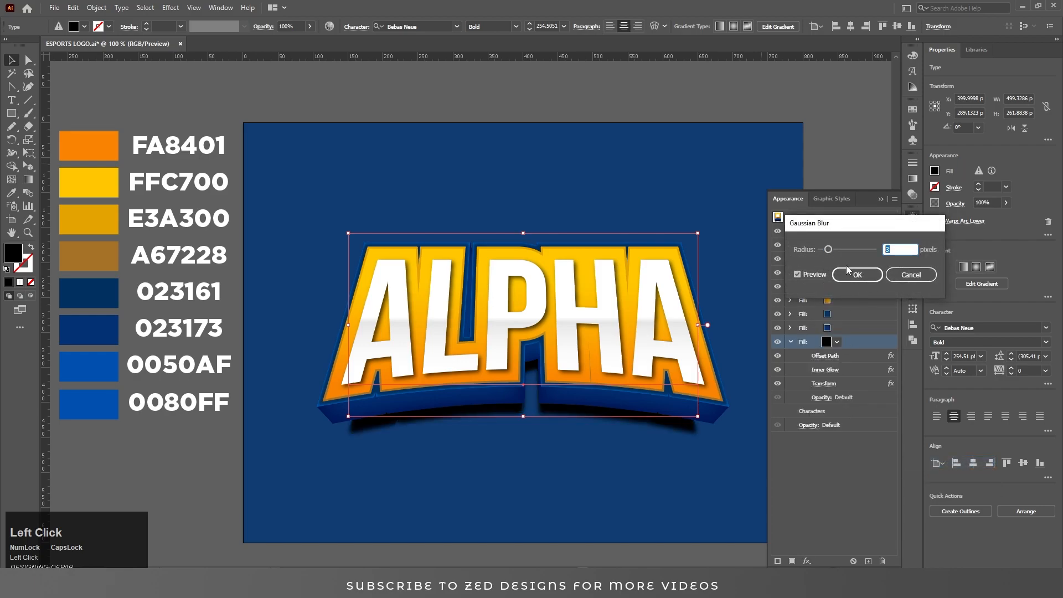
pyautogui.write('30')
pyautogui.press('Tab')
pyautogui.write('20')
pyautogui.press('Tab')
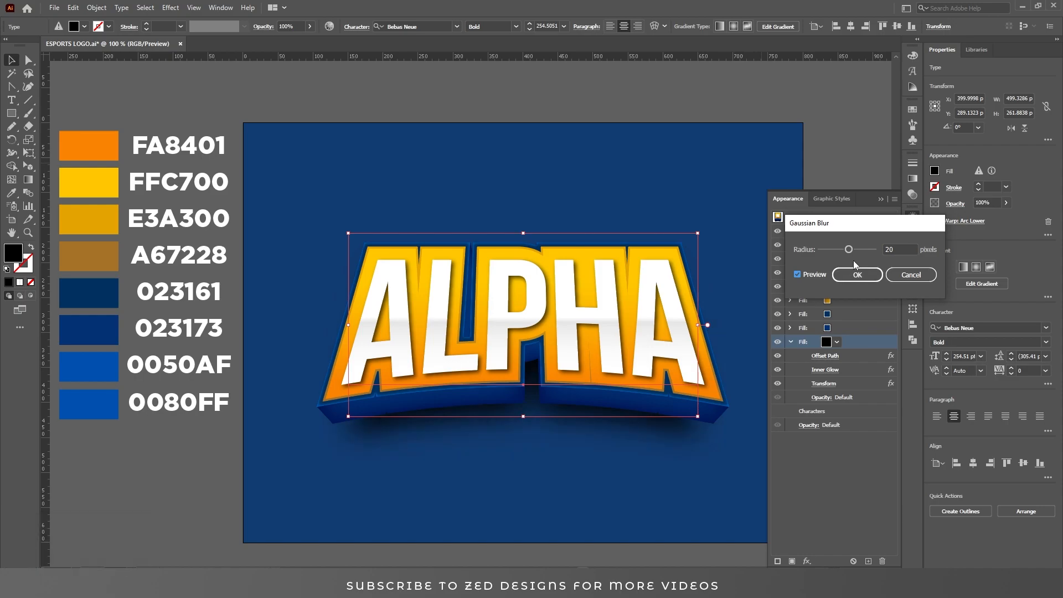
pyautogui.click(857, 276)
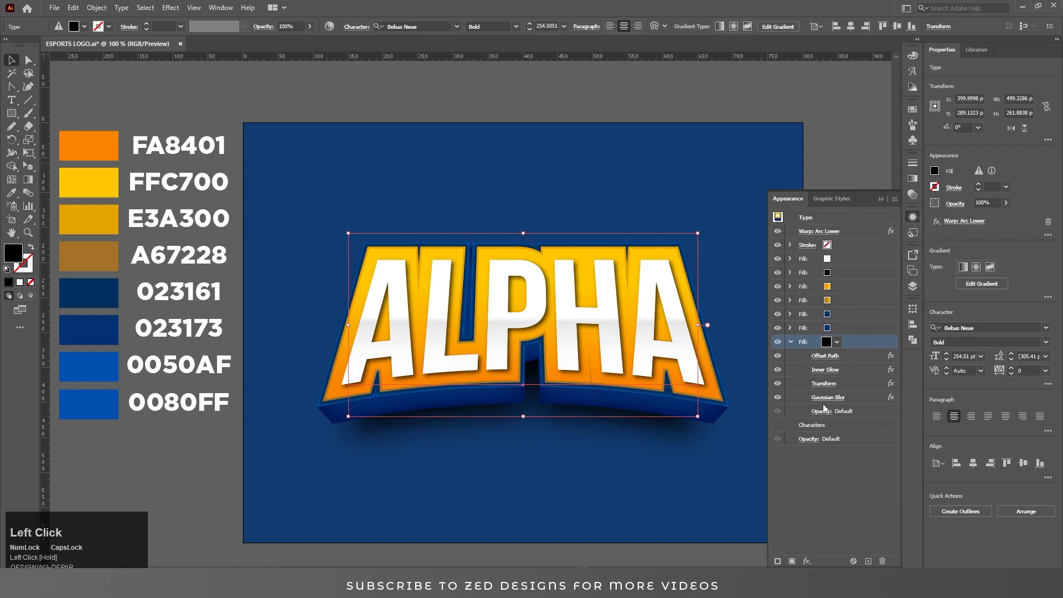
# - Set the blurred black fill's blending mode to Multiply and collapse its attributes
pyautogui.click(819, 412)
pyautogui.click(748, 430)
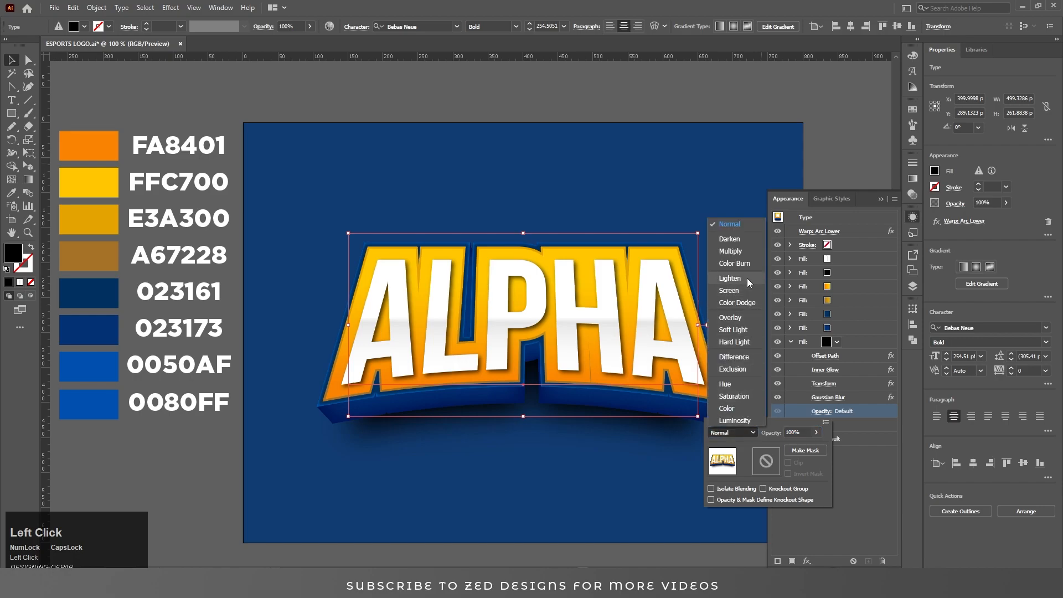
pyautogui.click(746, 254)
pyautogui.click(877, 478)
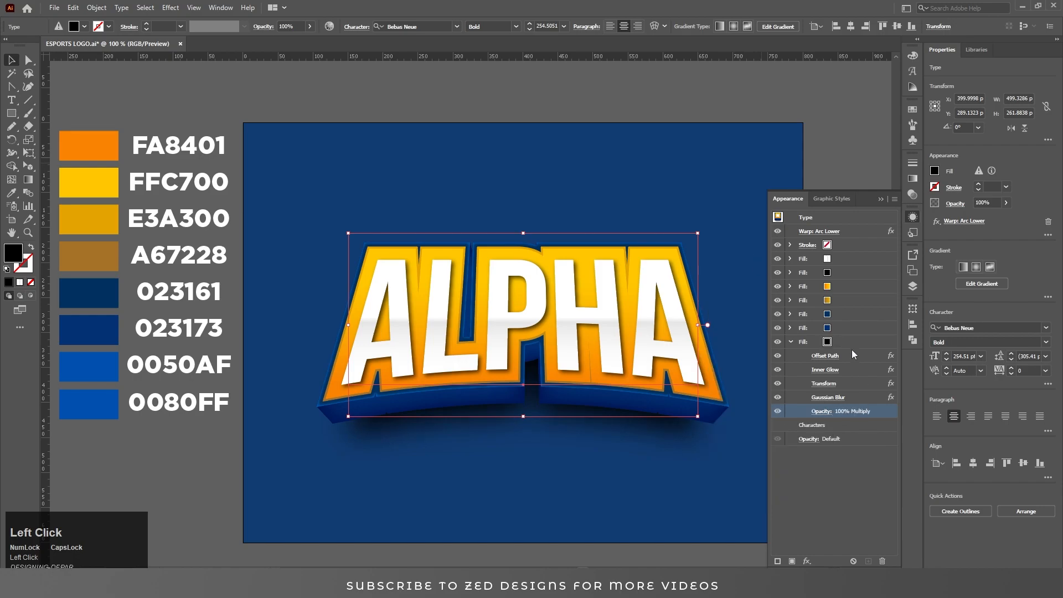
pyautogui.click(791, 342)
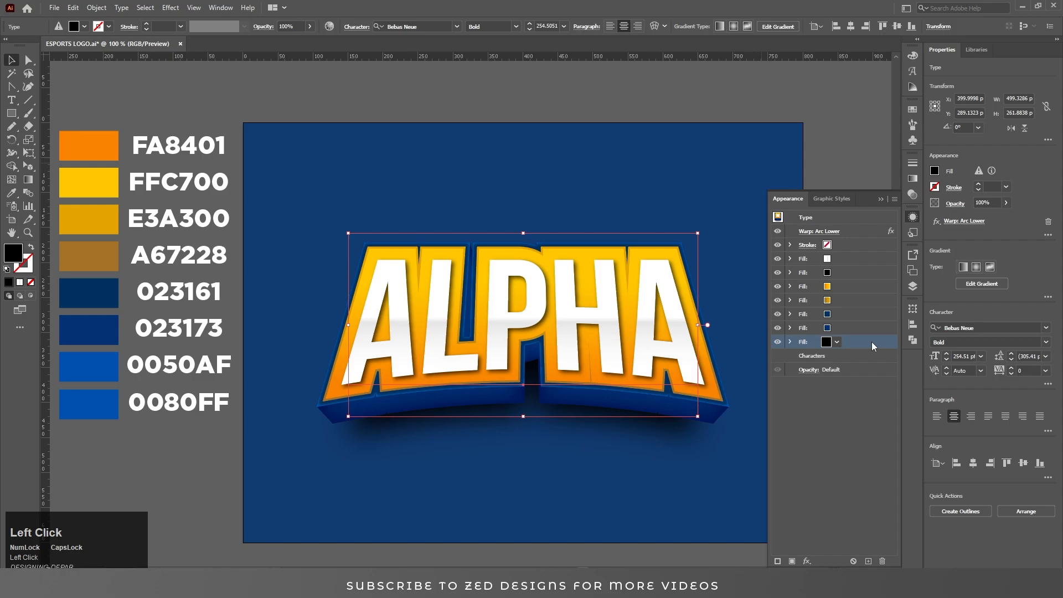
pyautogui.click(872, 446)
# - Deselect the logo and add a new text object reading GAMERS below ALPHA
pyautogui.press('space')
pyautogui.moveTo(653, 443); pyautogui.dragTo(604, 416)
pyautogui.moveTo(680, 235); pyautogui.dragTo(638, 230)
pyautogui.click(454, 391)
pyautogui.press('t')
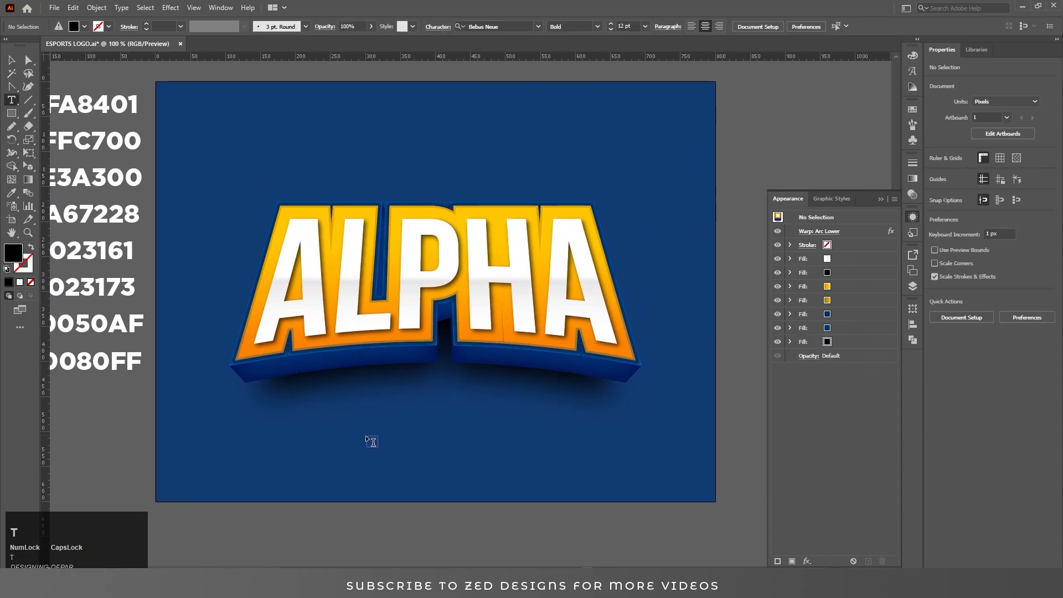
pyautogui.click(366, 437)
pyautogui.write('GAMERS')
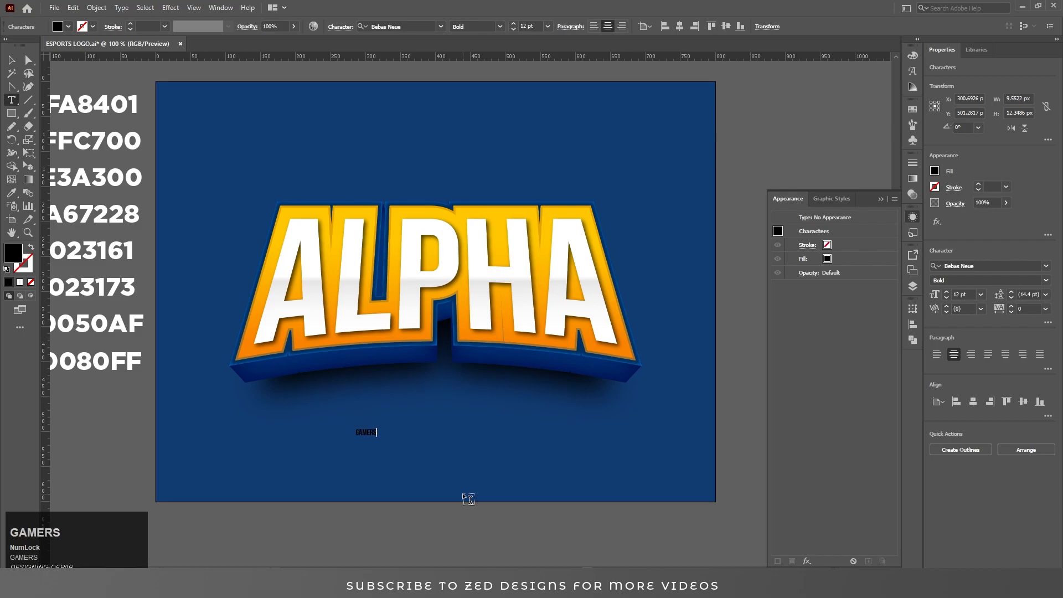
# - Enlarge the GAMERS text to about 76 pt and set its tracking to 50
pyautogui.click(11, 60)
pyautogui.moveTo(377, 428); pyautogui.dragTo(534, 385)
pyautogui.click(1028, 309)
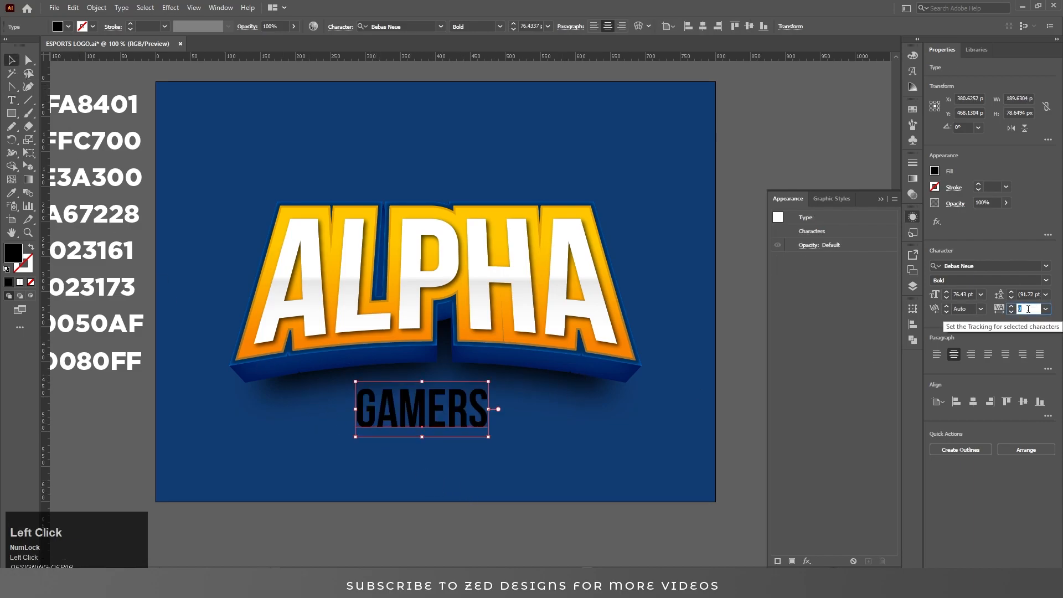
pyautogui.write('50')
pyautogui.press('Return')
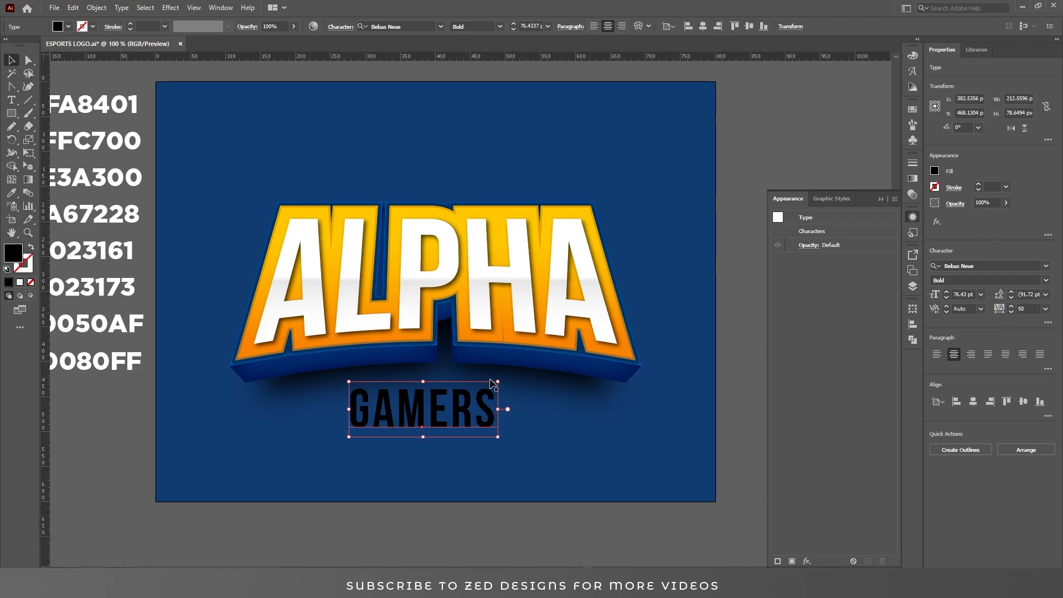
# - Colour the GAMERS text white (FFFFFF) and centre it horizontally on the artboard
pyautogui.doubleClick(23, 259)
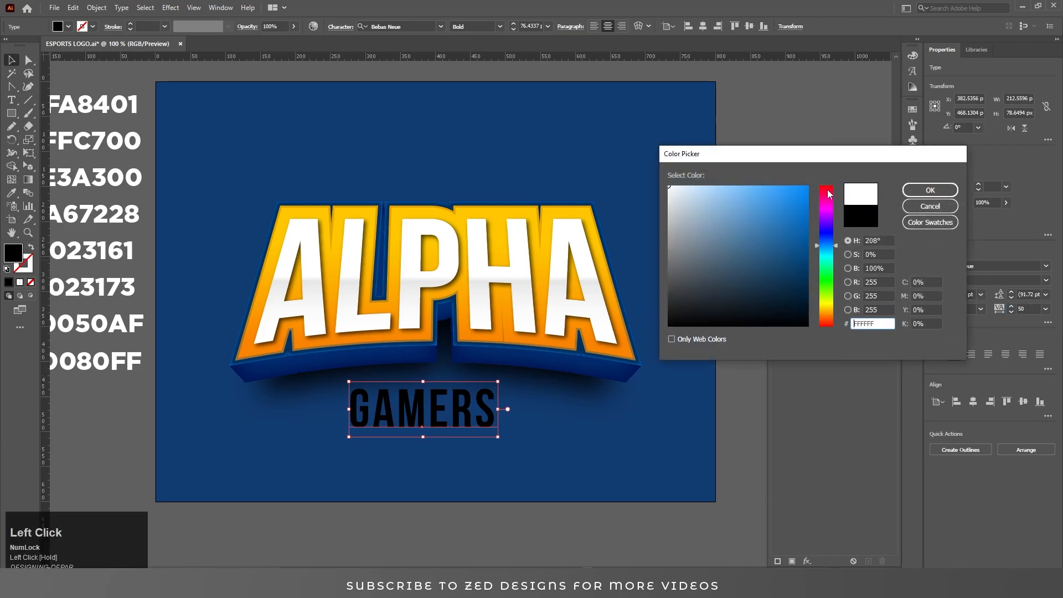
pyautogui.moveTo(527, 243); pyautogui.dragTo(578, 241)
pyautogui.click(703, 26)
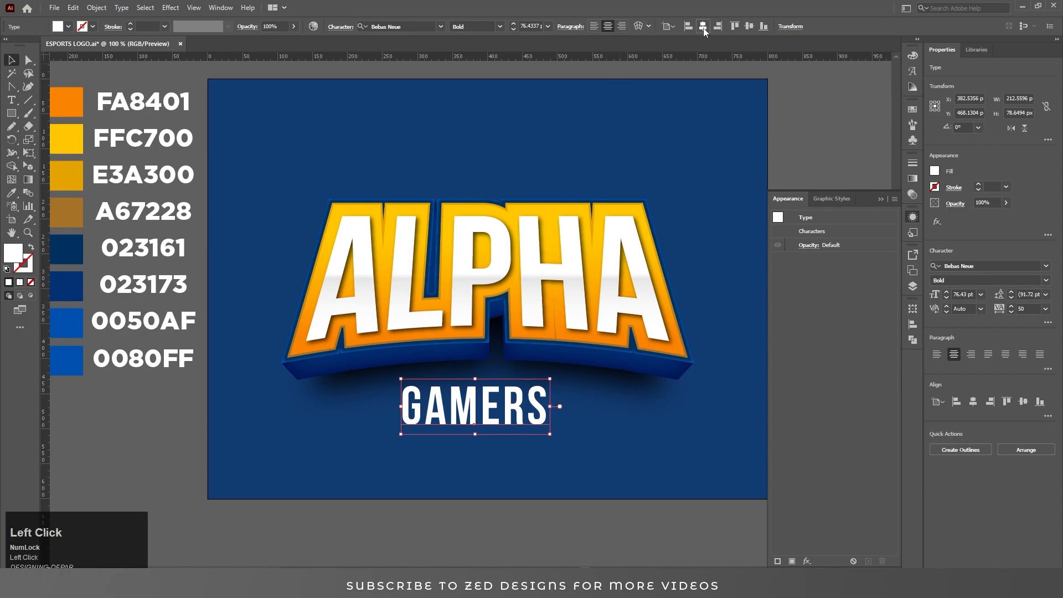
# - Start a Warp effect on the GAMERS text with the Arc style and a 0% bend
pyautogui.keyDown('ctrl'); pyautogui.click(504, 399); pyautogui.keyUp('ctrl')
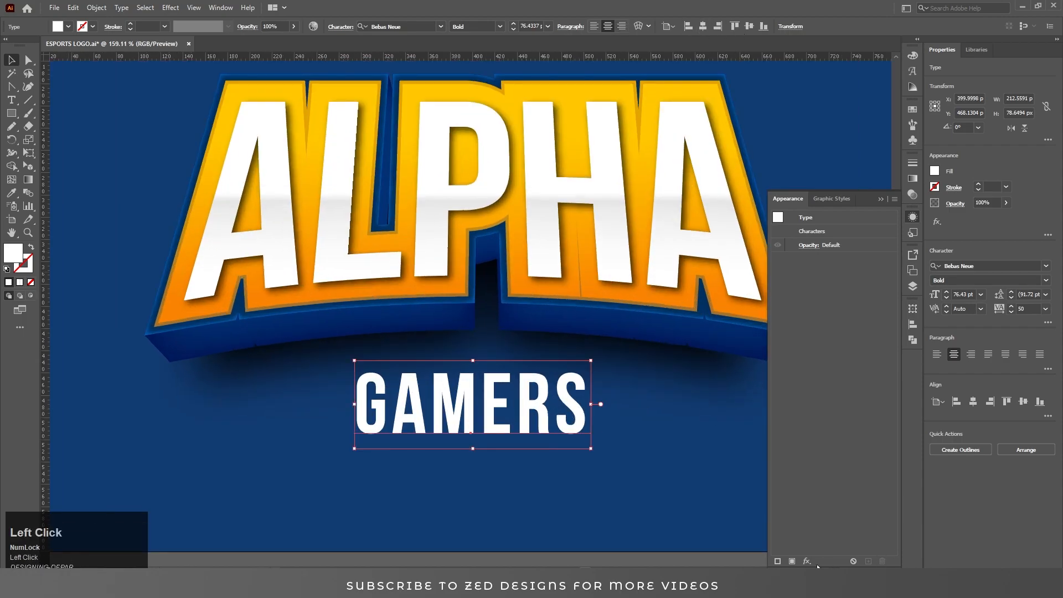
pyautogui.click(808, 561)
pyautogui.moveTo(872, 413)
pyautogui.click(930, 416)
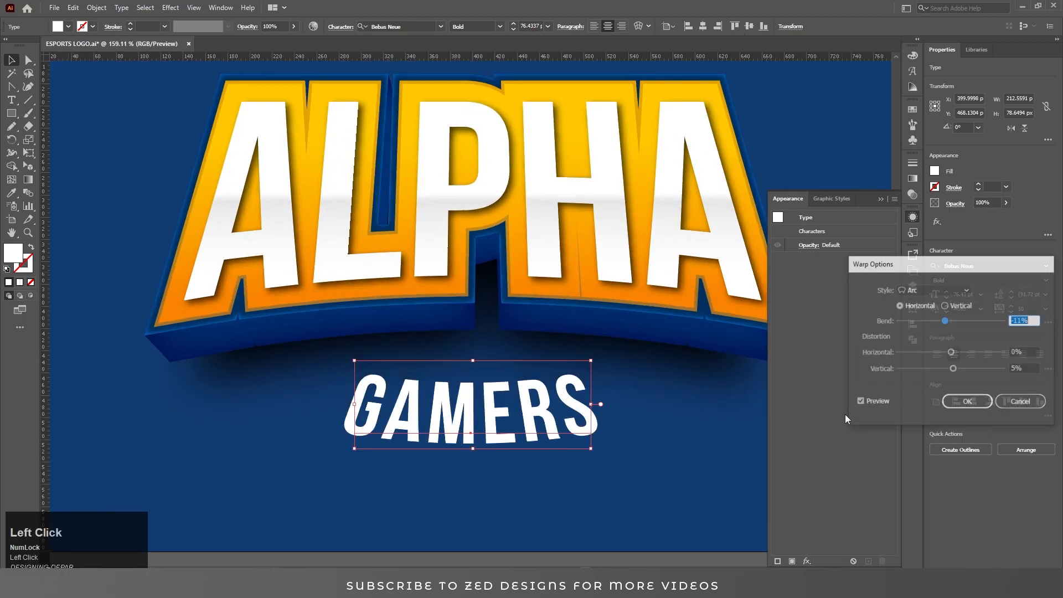
pyautogui.press('Tab')
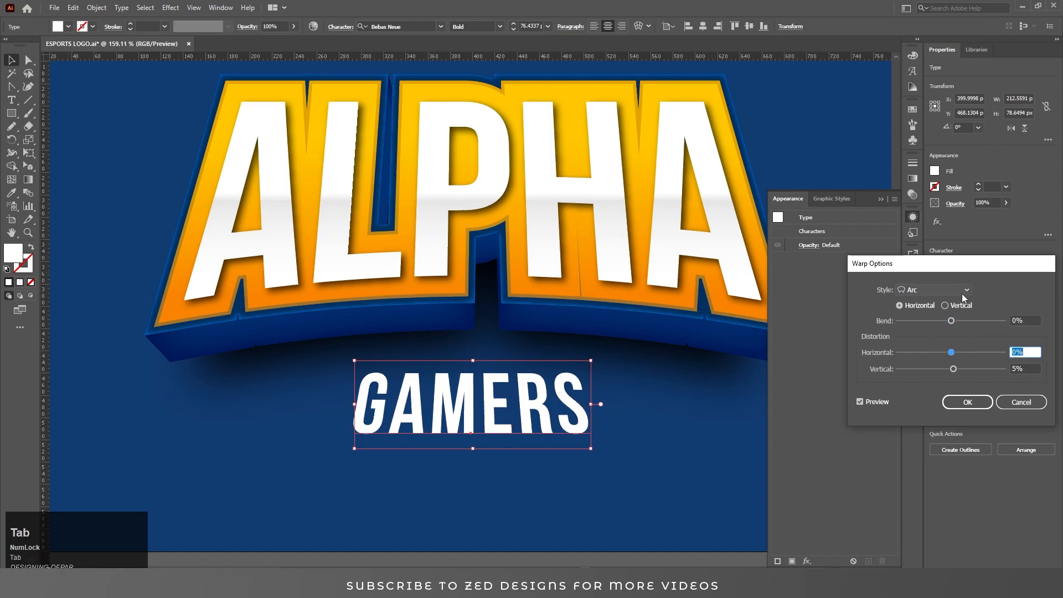